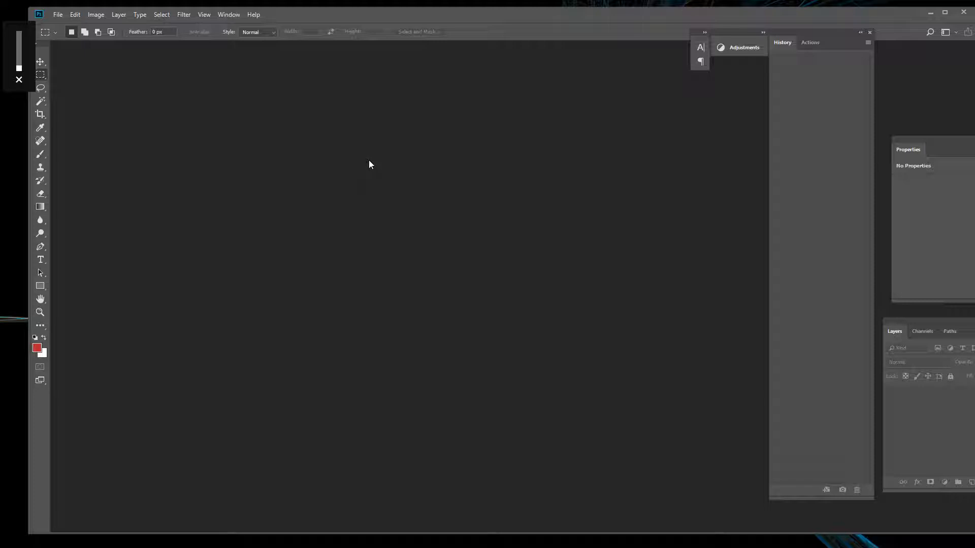
pyautogui.hotkey('ctrl', 'o')
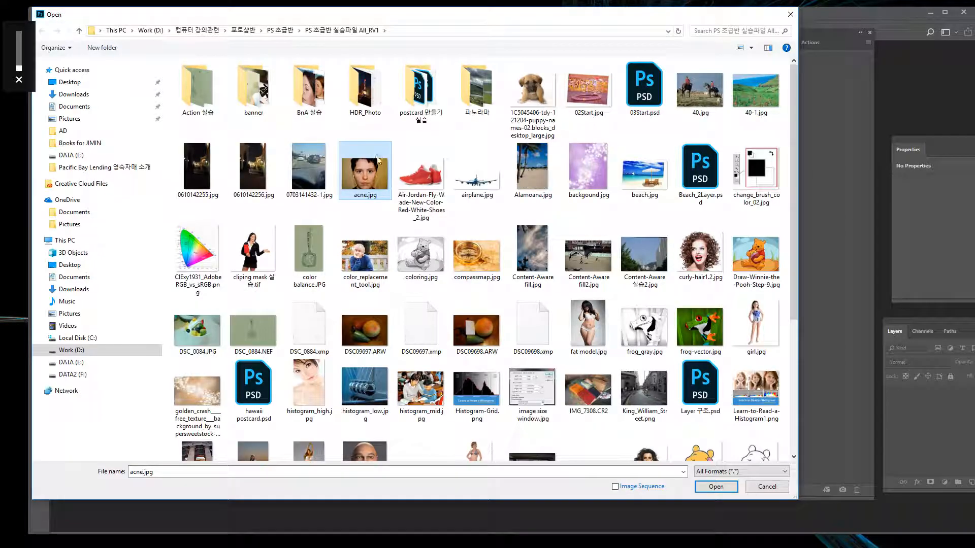
pyautogui.click(70, 82)
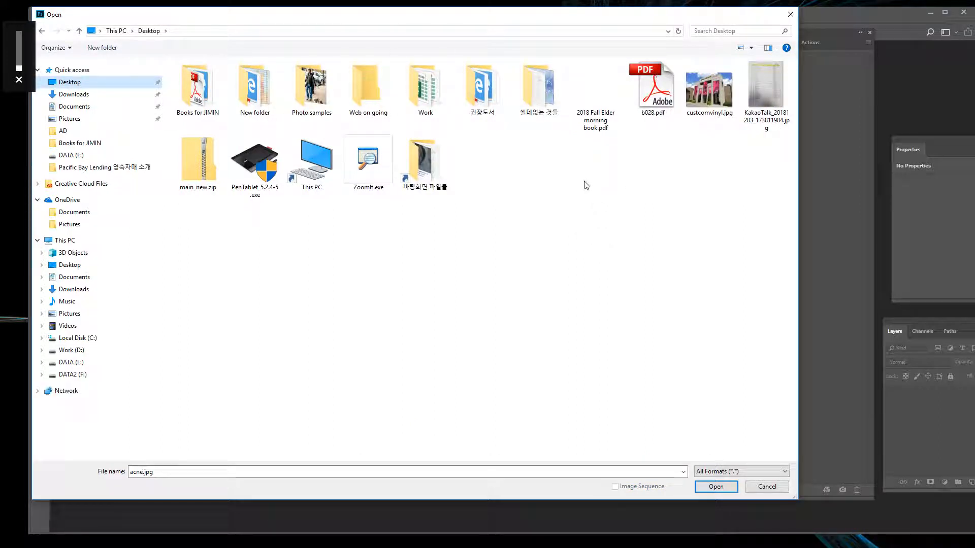
pyautogui.doubleClick(323, 91)
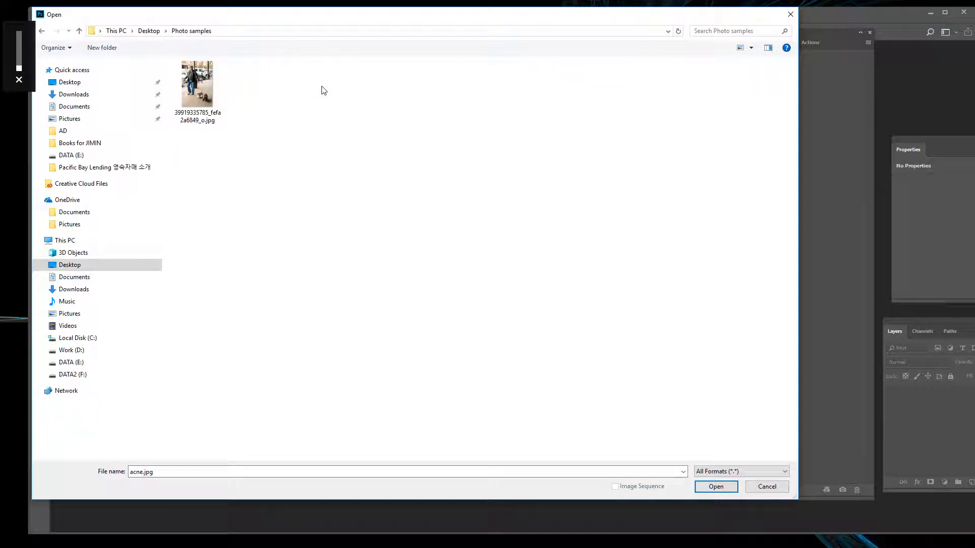
pyautogui.click(198, 94)
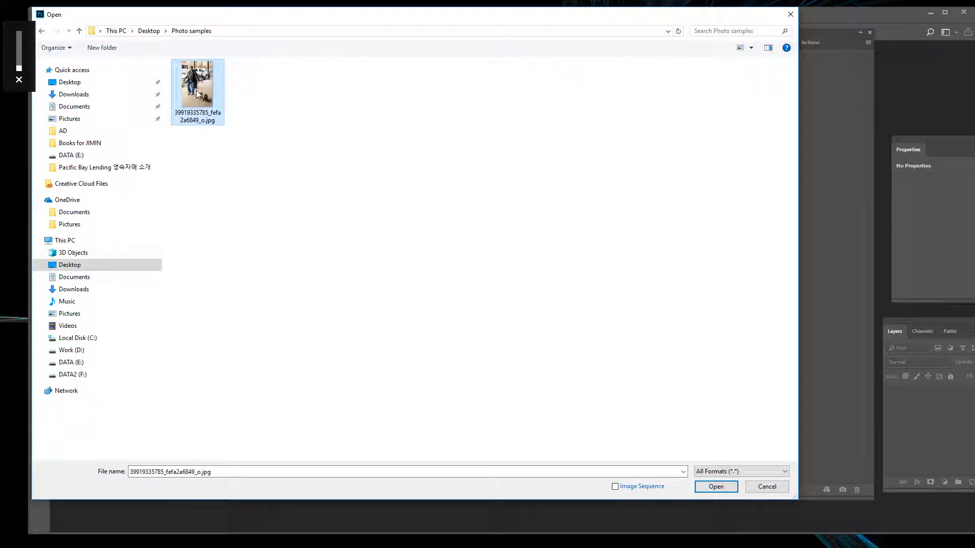
pyautogui.doubleClick(197, 92)
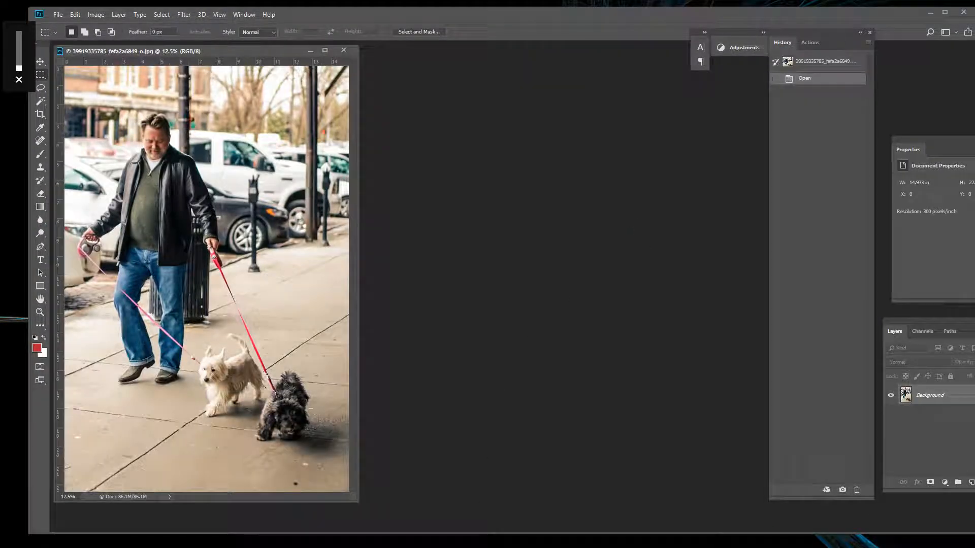
# - Enlarge the photo's document window so it fills most of the workspace, and reposition it
pyautogui.moveTo(358, 502); pyautogui.dragTo(693, 520)
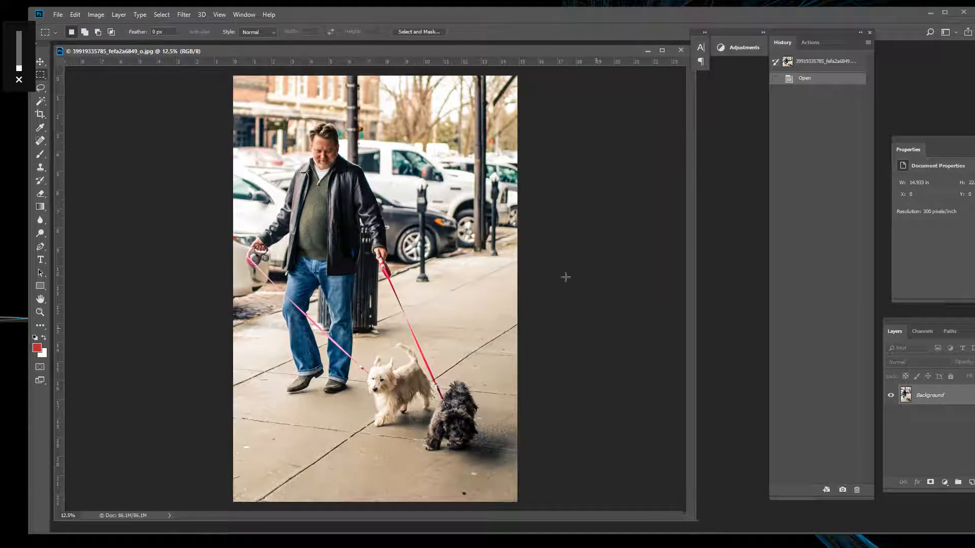
pyautogui.moveTo(283, 51)
pyautogui.mouseDown()
pyautogui.moveTo(307, 52)
pyautogui.moveTo(291, 60)
pyautogui.mouseUp()
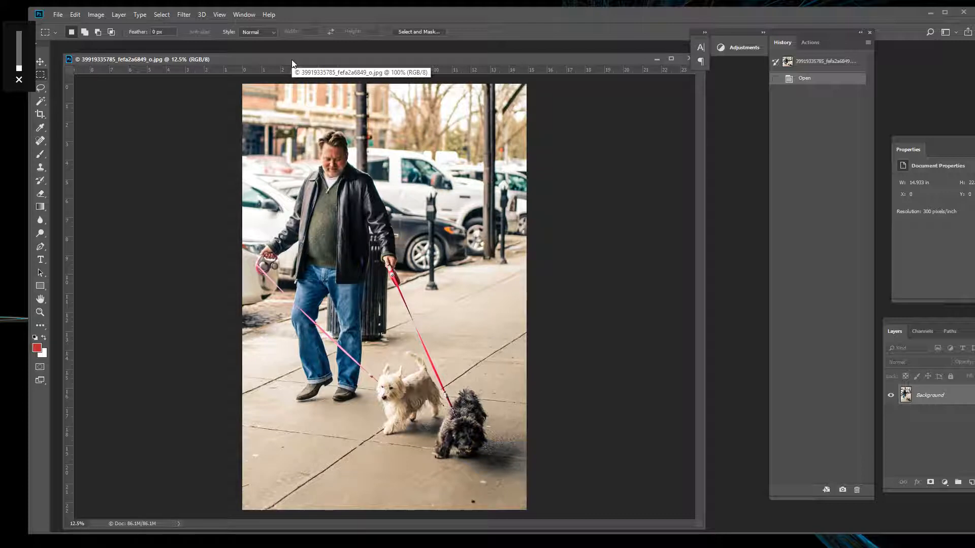
pyautogui.moveTo(299, 55); pyautogui.dragTo(299, 46)
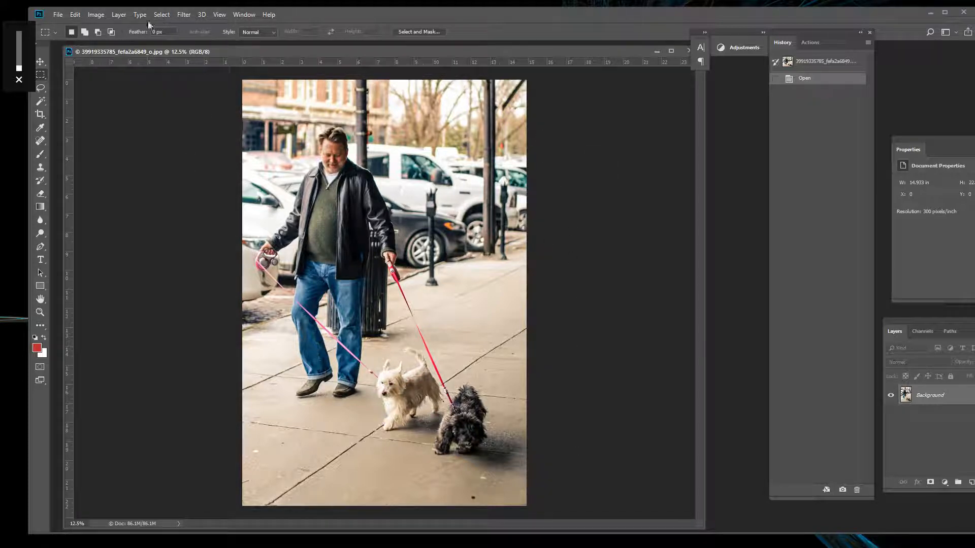
# - Bring up the Image Size settings and examine the photo's pixel dimensions, print size and resolution
pyautogui.click(96, 15)
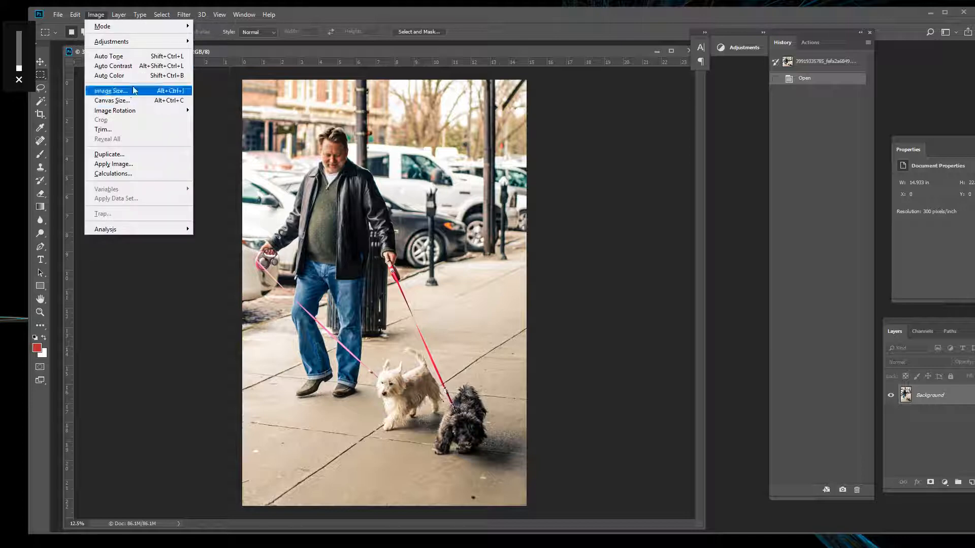
pyautogui.click(601, 167)
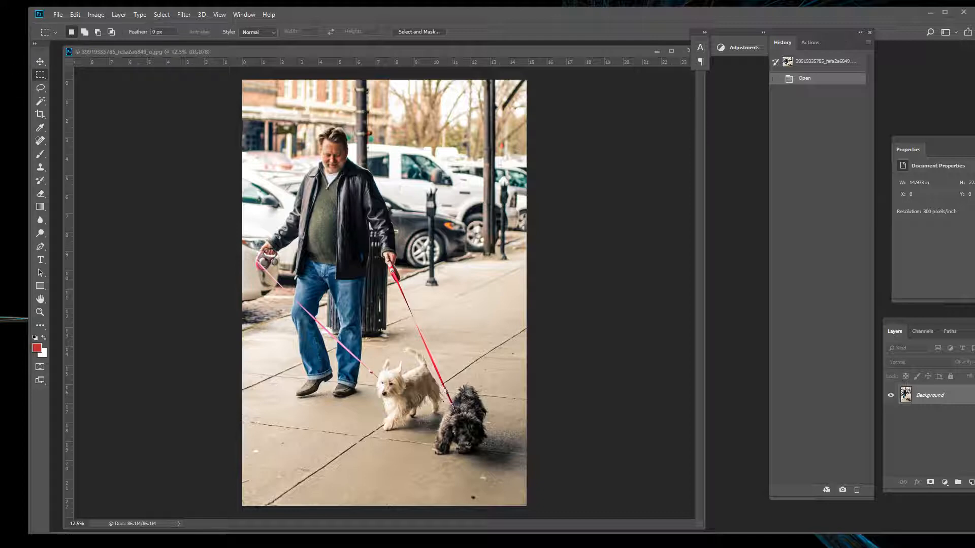
pyautogui.click(97, 15)
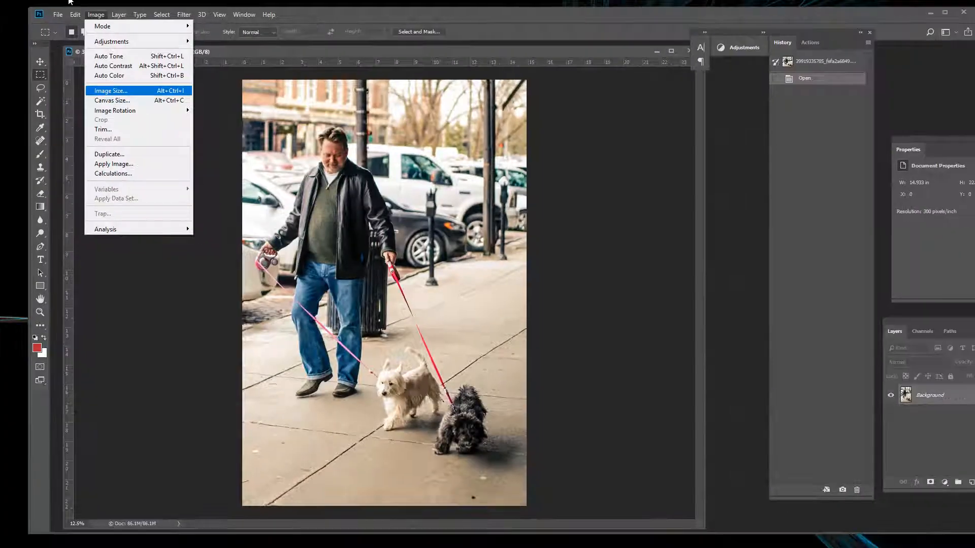
pyautogui.click(111, 91)
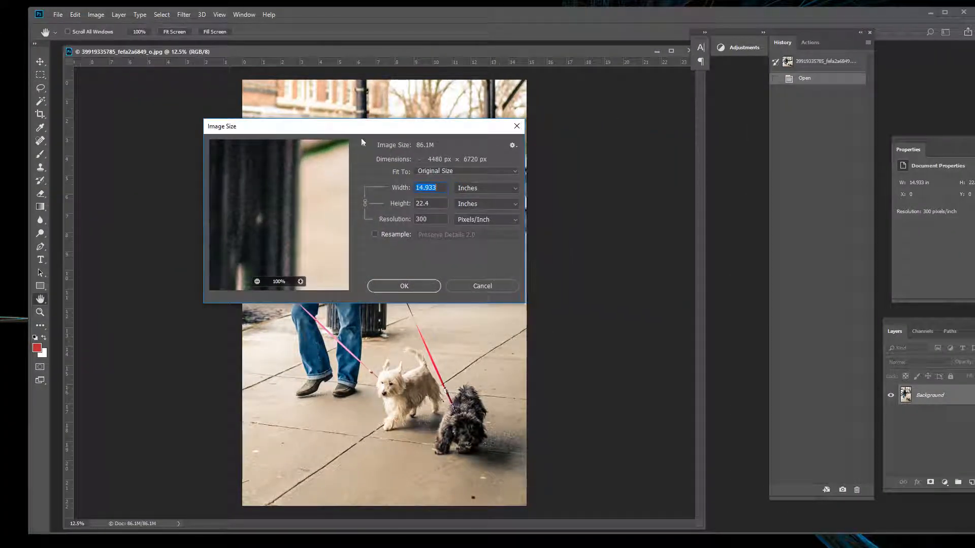
pyautogui.moveTo(426, 131); pyautogui.dragTo(572, 146)
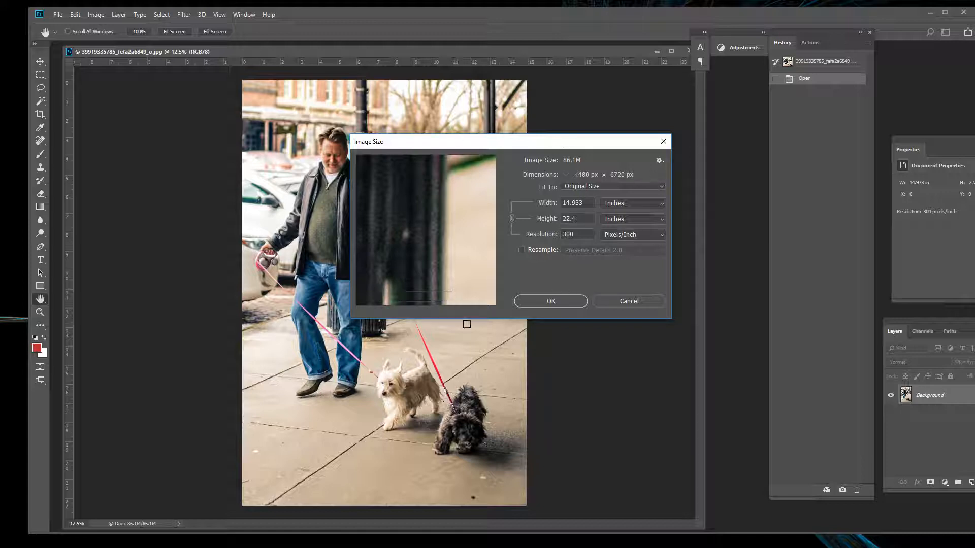
# - Enable Resample in the Image Size settings, and switch it back off
pyautogui.click(521, 249)
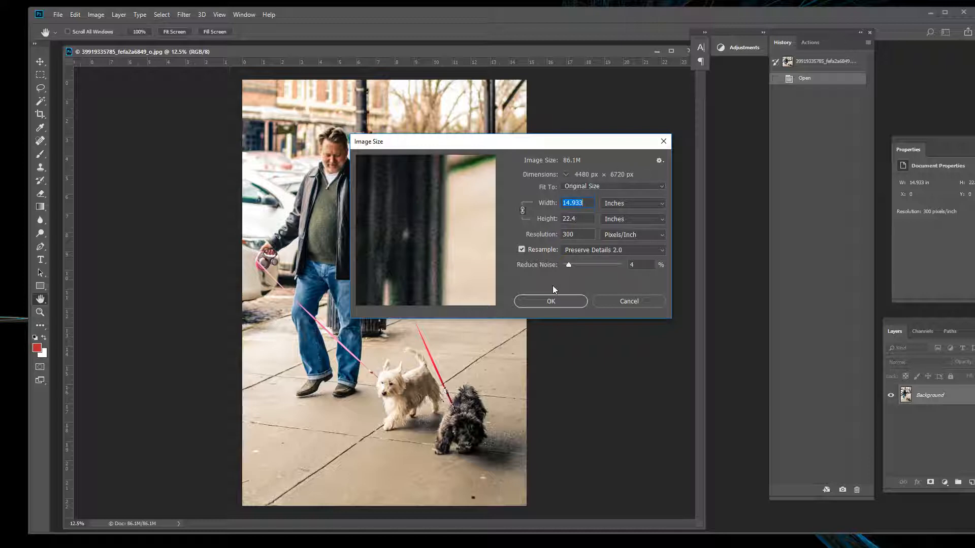
pyautogui.moveTo(502, 143); pyautogui.dragTo(474, 137)
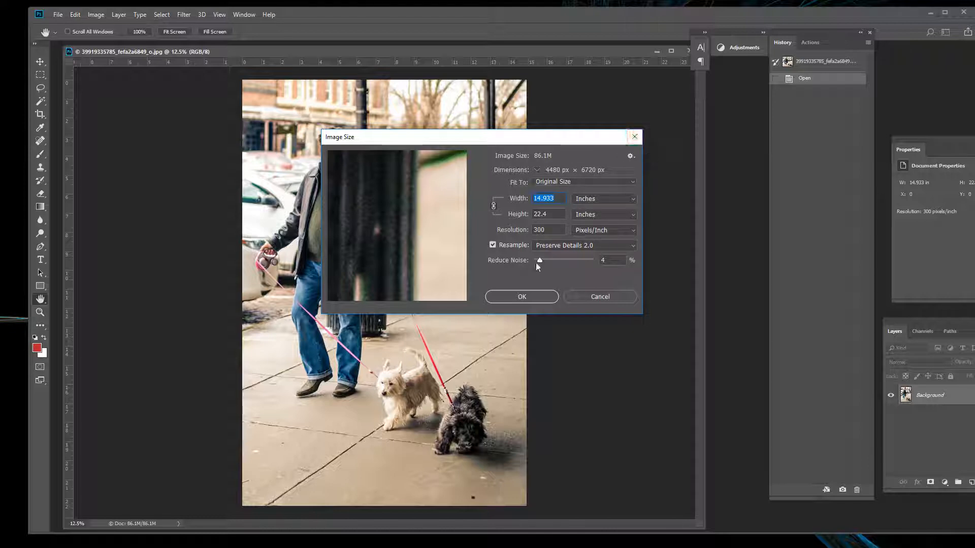
pyautogui.click(493, 244)
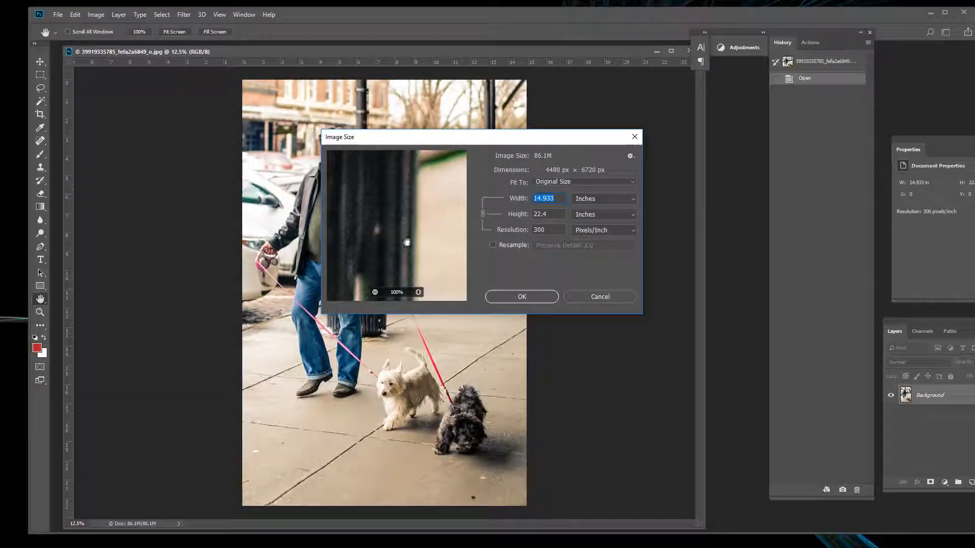
# - Magnify the Image Size preview to 800% to inspect individual pixels, and close the settings without changing any values
pyautogui.click(417, 292)
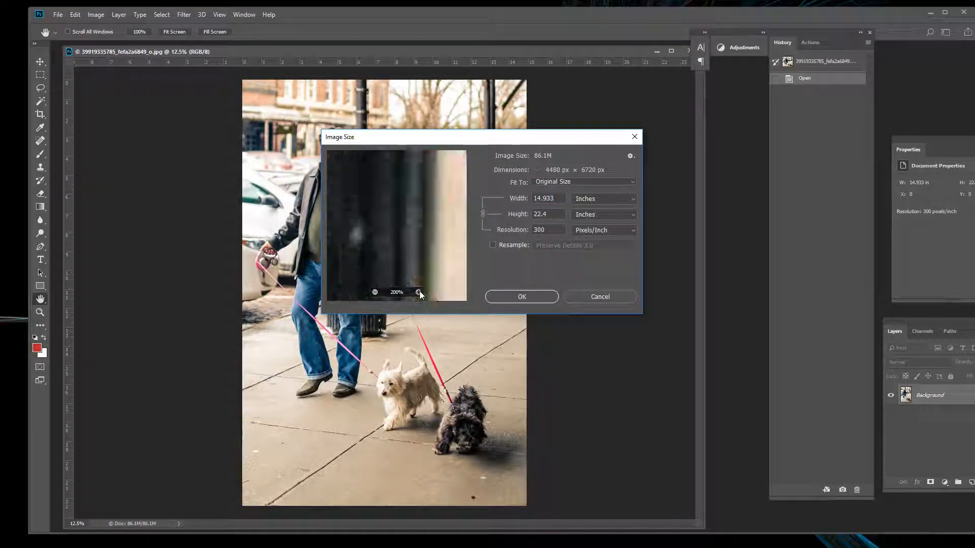
pyautogui.click(418, 292)
pyautogui.click(418, 292)
pyautogui.click(418, 292)
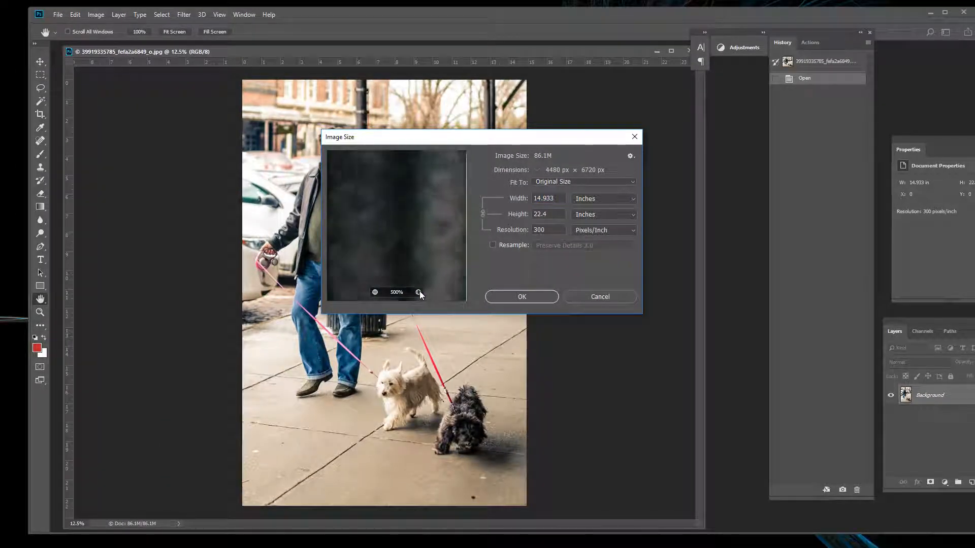
pyautogui.click(418, 292)
pyautogui.click(418, 292)
pyautogui.click(418, 291)
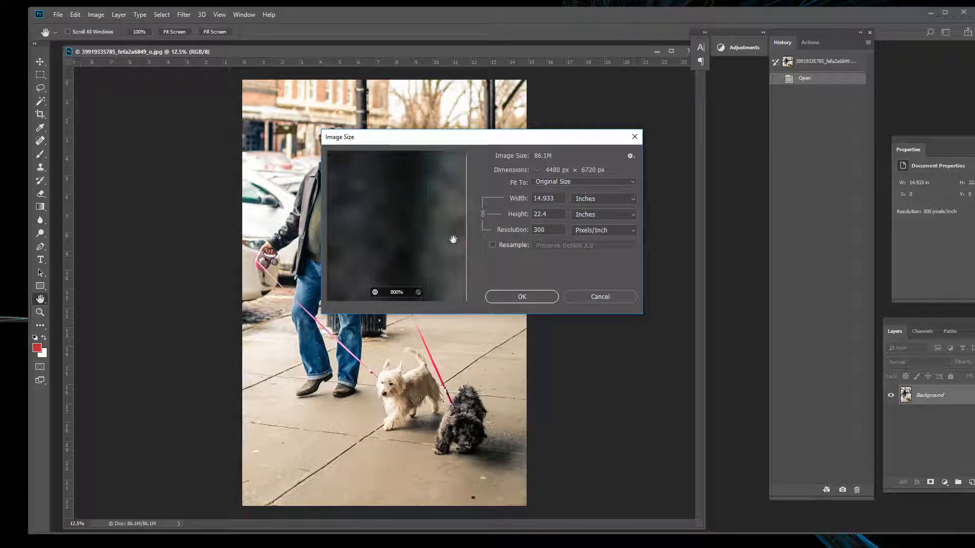
pyautogui.moveTo(452, 235); pyautogui.dragTo(420, 233)
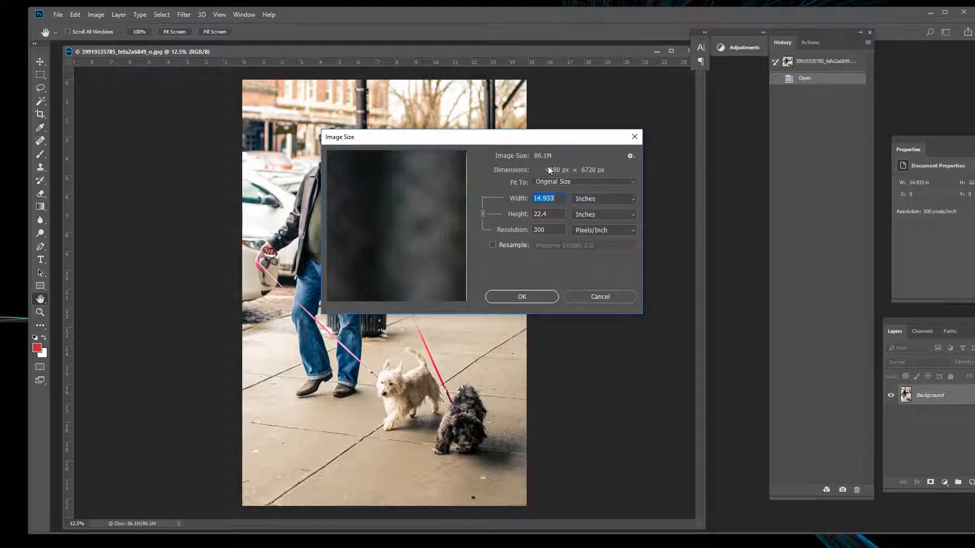
pyautogui.click(523, 297)
pyautogui.press('m')
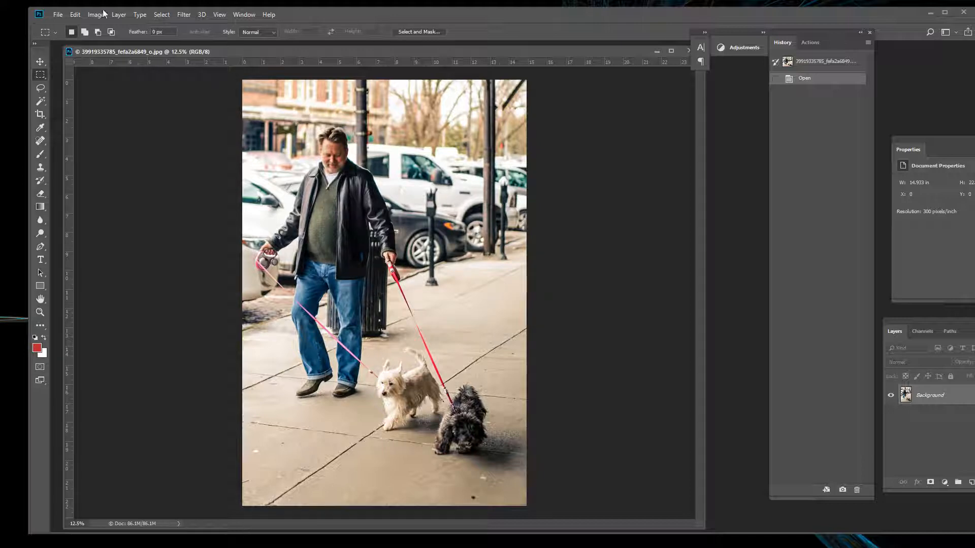
pyautogui.click(58, 15)
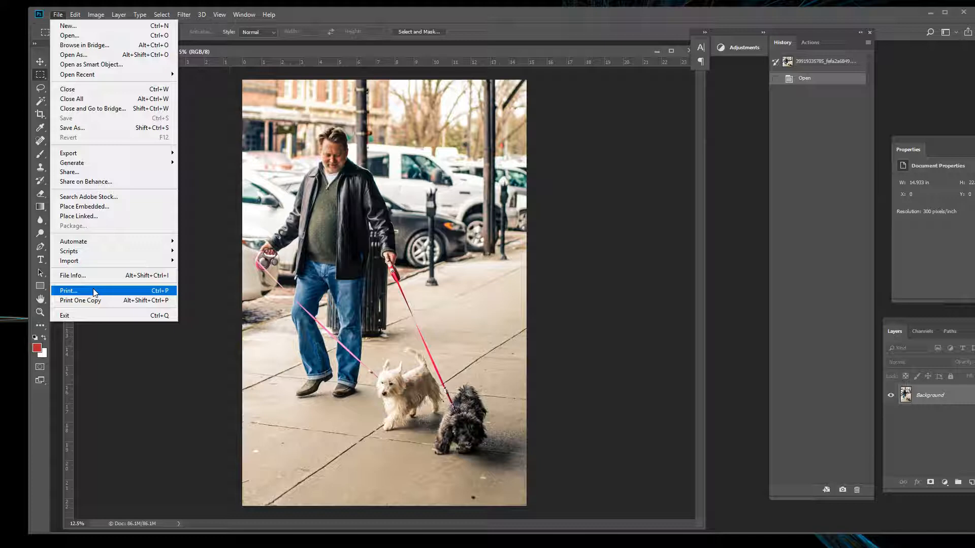
pyautogui.click(614, 318)
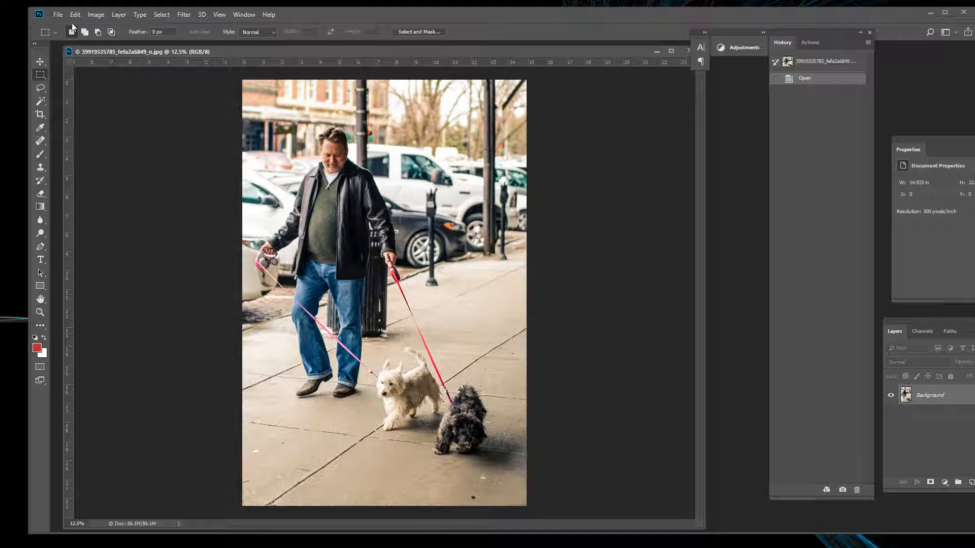
pyautogui.click(58, 15)
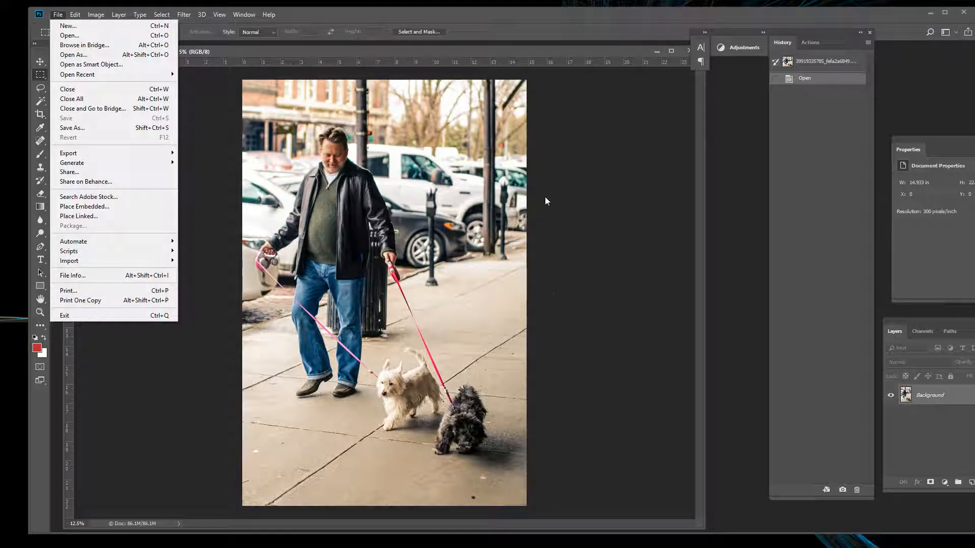
pyautogui.click(288, 53)
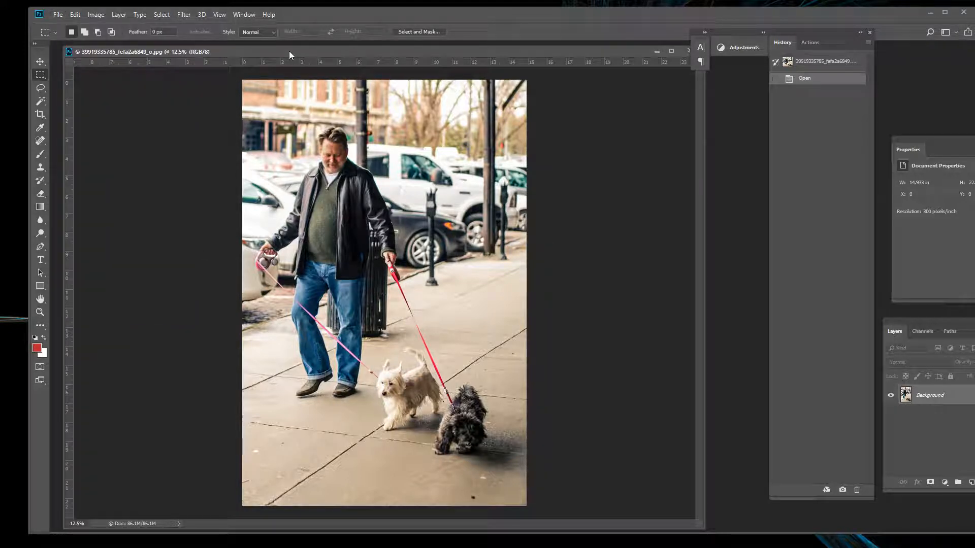
# - Reopen the Image Size settings and move the dialog clear of the man in the photo
pyautogui.click(94, 15)
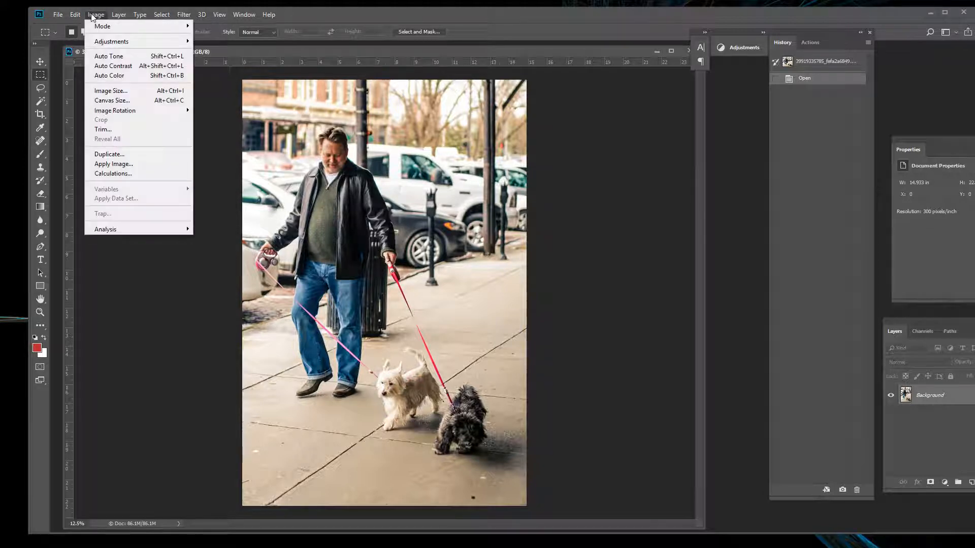
pyautogui.click(124, 94)
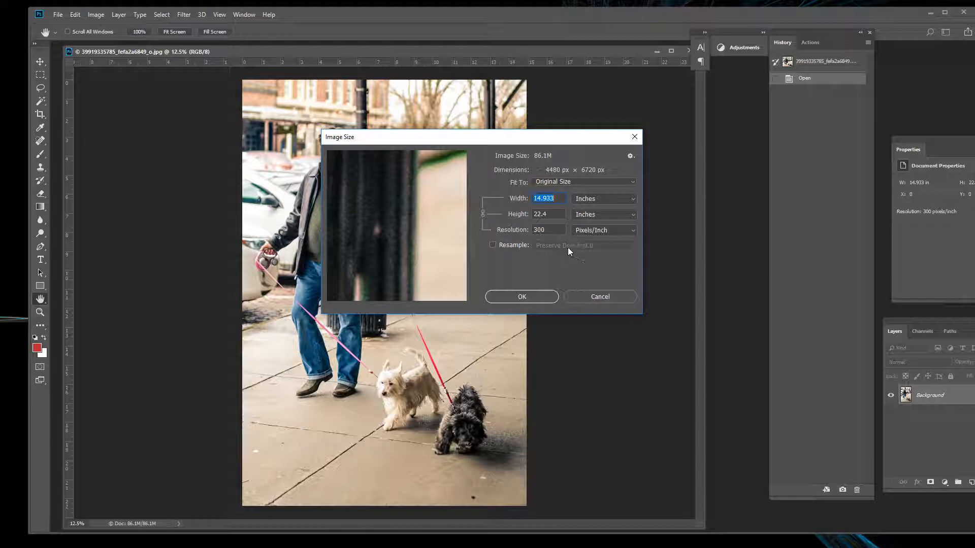
pyautogui.moveTo(553, 143); pyautogui.dragTo(625, 110)
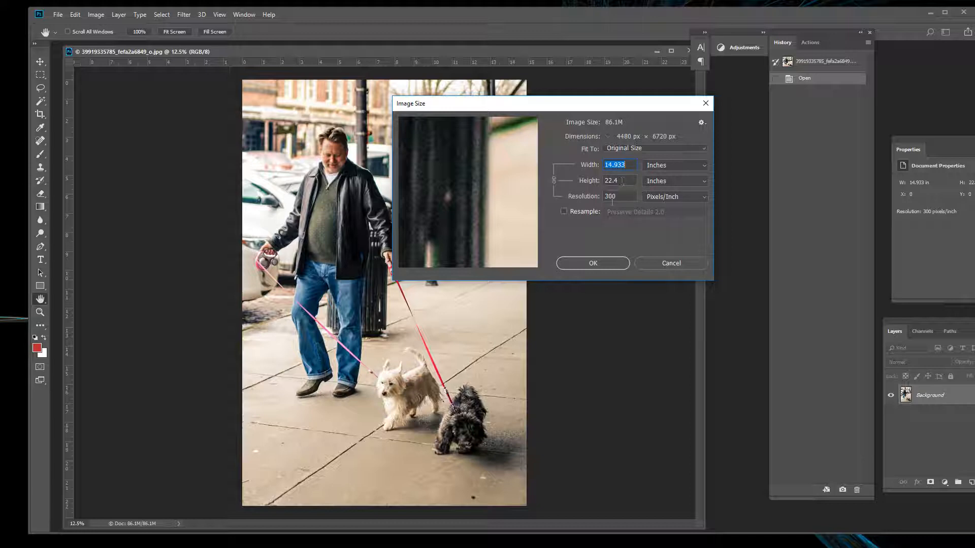
# - Try a resolution of 240 pixels/inch with Resample off, and restore it to 300
pyautogui.doubleClick(619, 197)
pyautogui.write('240')
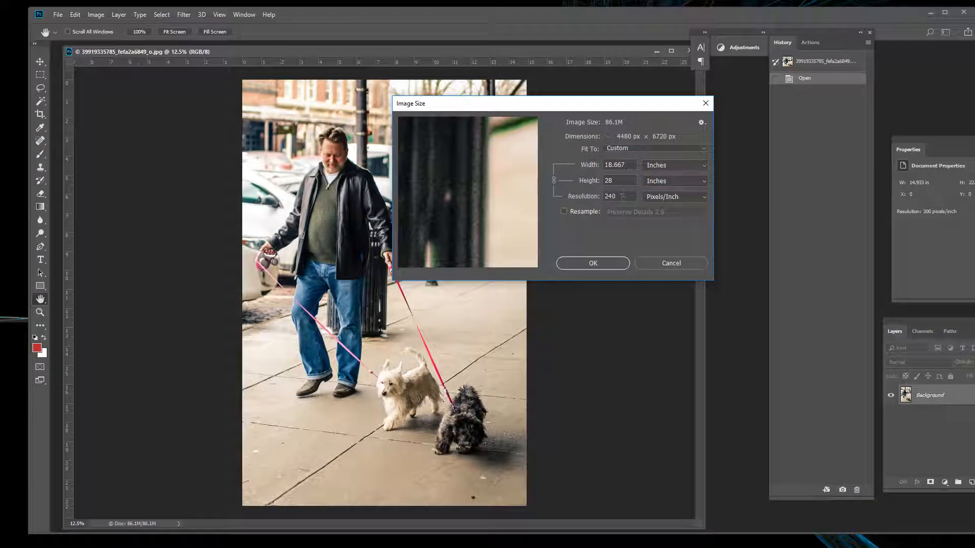
pyautogui.doubleClick(617, 198)
pyautogui.write('300')
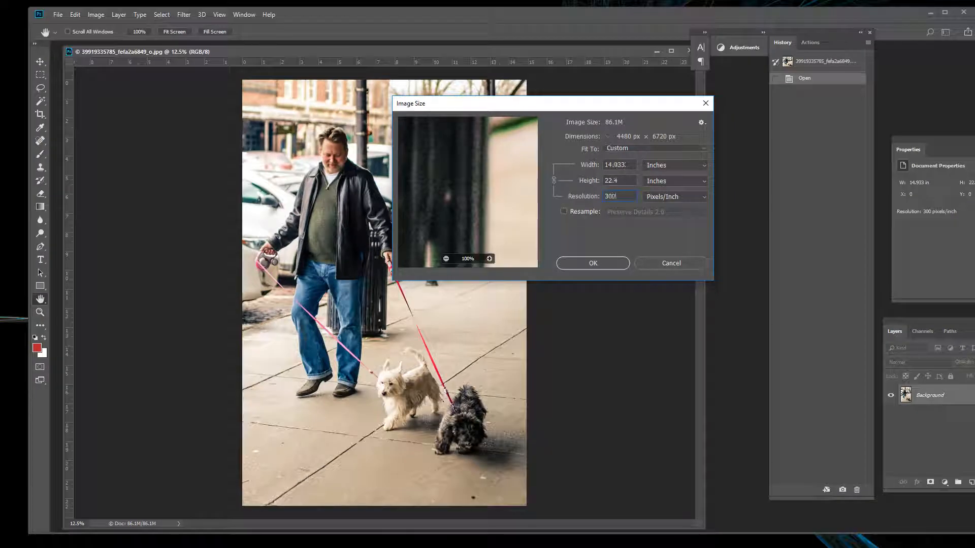
# - Set the photo's resolution to 240 pixels/inch without resampling and apply the new image size
pyautogui.doubleClick(627, 197)
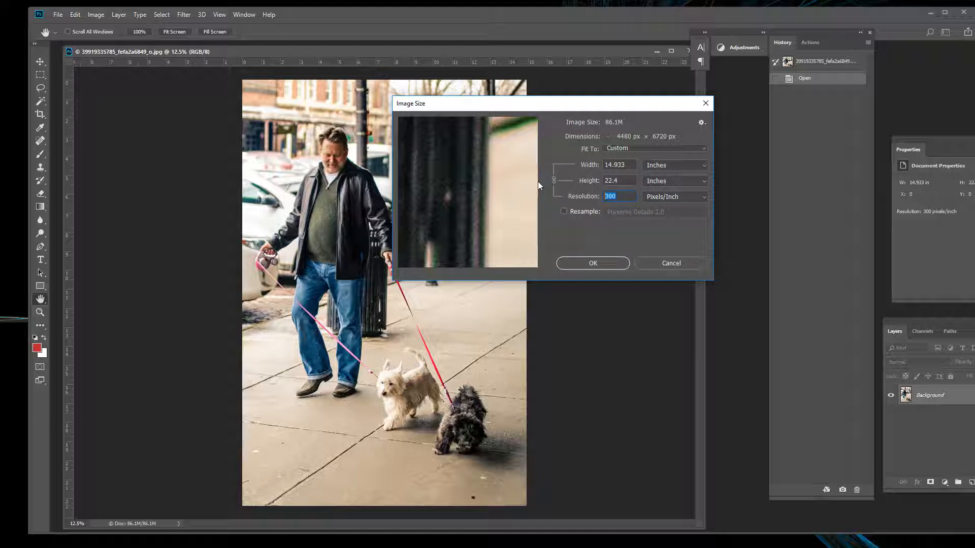
pyautogui.write('240')
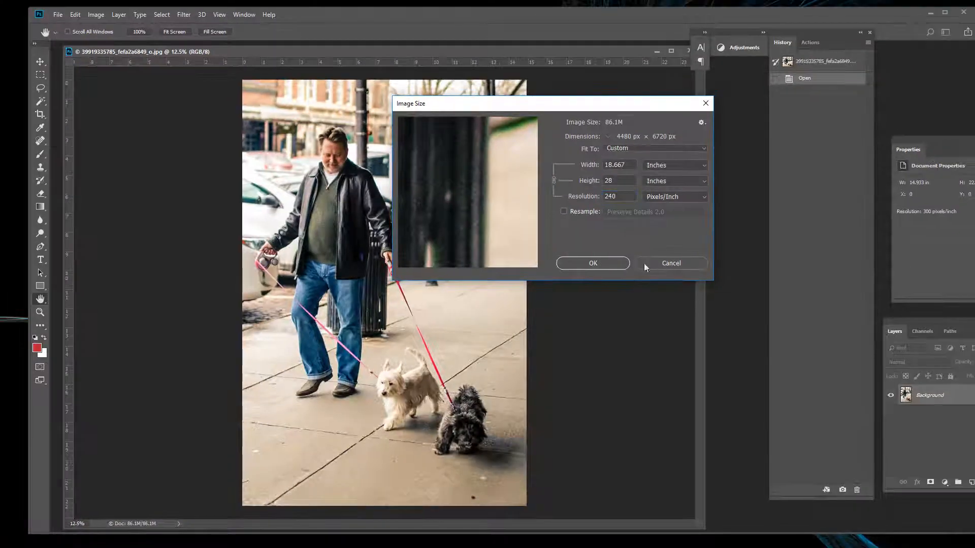
pyautogui.click(592, 262)
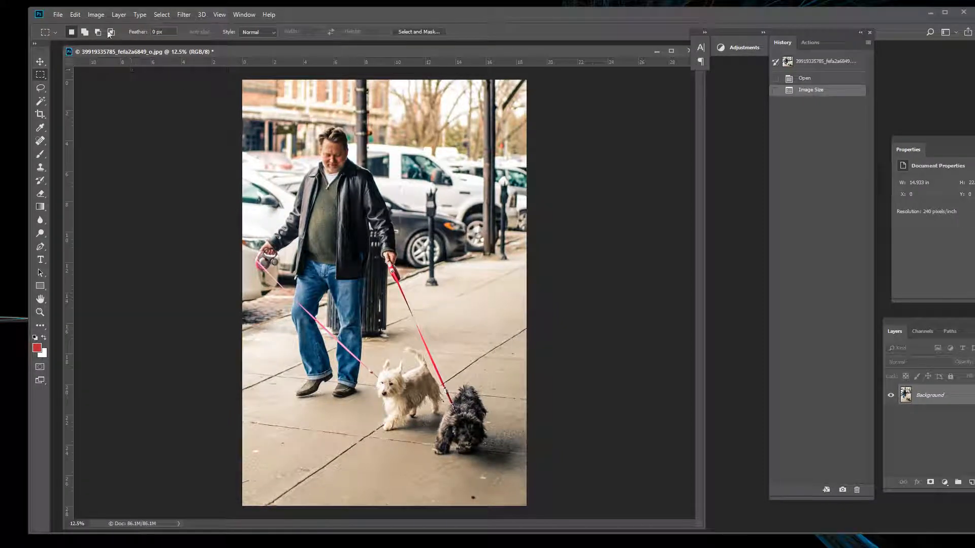
# - Reopen the Image Size settings to check the photo's print dimensions and resolution
pyautogui.click(98, 16)
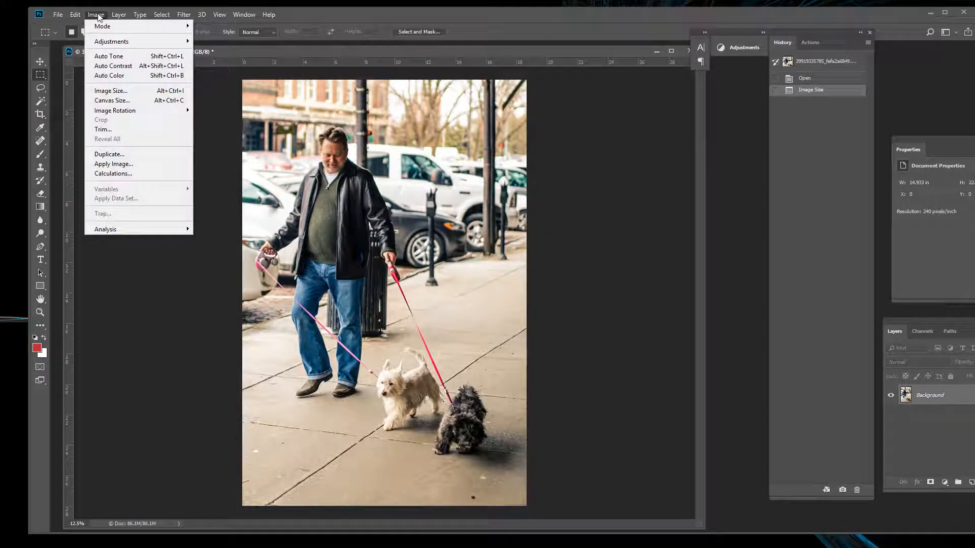
pyautogui.click(105, 91)
pyautogui.moveTo(550, 105); pyautogui.dragTo(545, 124)
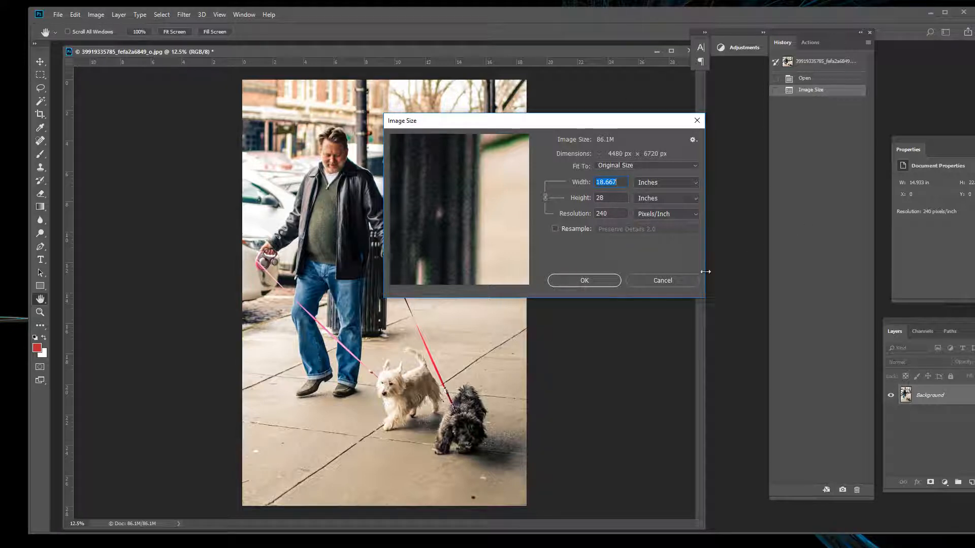
# - Close the Image Size settings without changes and arrange the dog-walking photo in front of the arts center picture
pyautogui.click(684, 282)
pyautogui.press('m')
pyautogui.moveTo(229, 51); pyautogui.dragTo(376, 86)
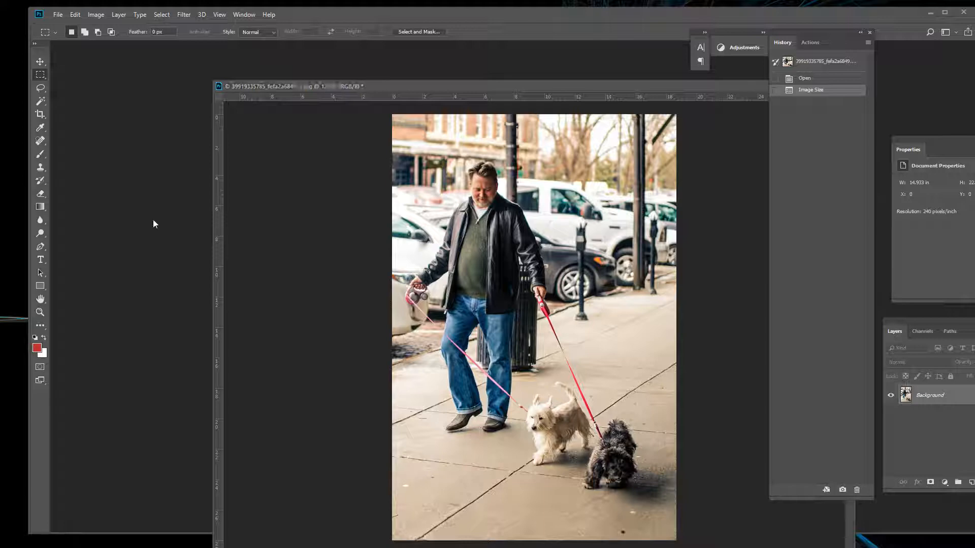
pyautogui.moveTo(152, 221); pyautogui.dragTo(90, 185)
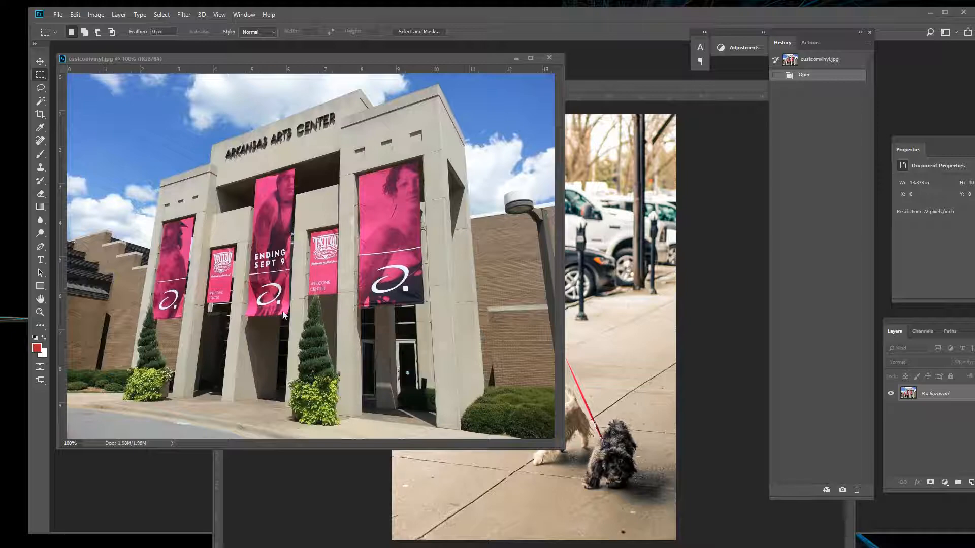
pyautogui.moveTo(627, 89); pyautogui.dragTo(483, 111)
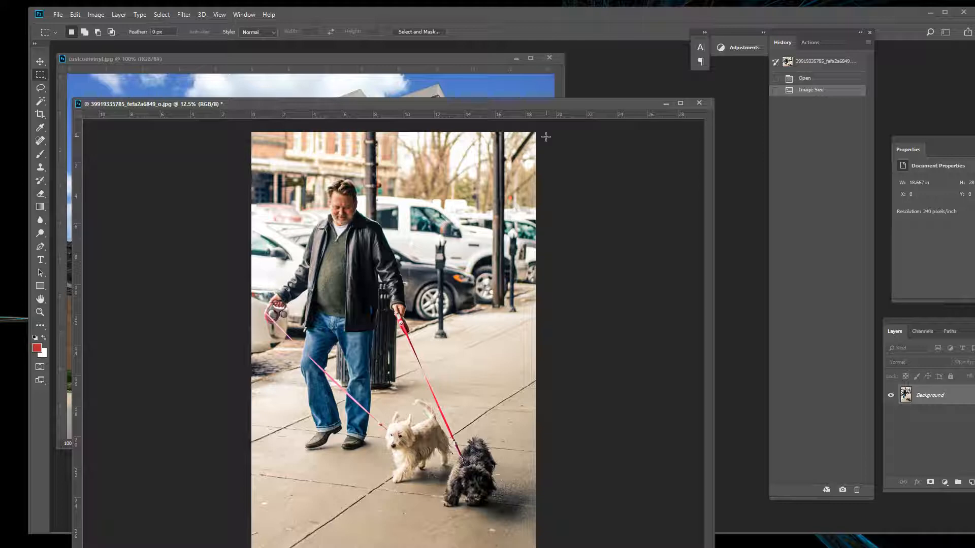
# - In the Image Size settings, try a height of 90 inches without resampling, and enable Resample with a resolution of 300 pixels/inch
pyautogui.click(96, 15)
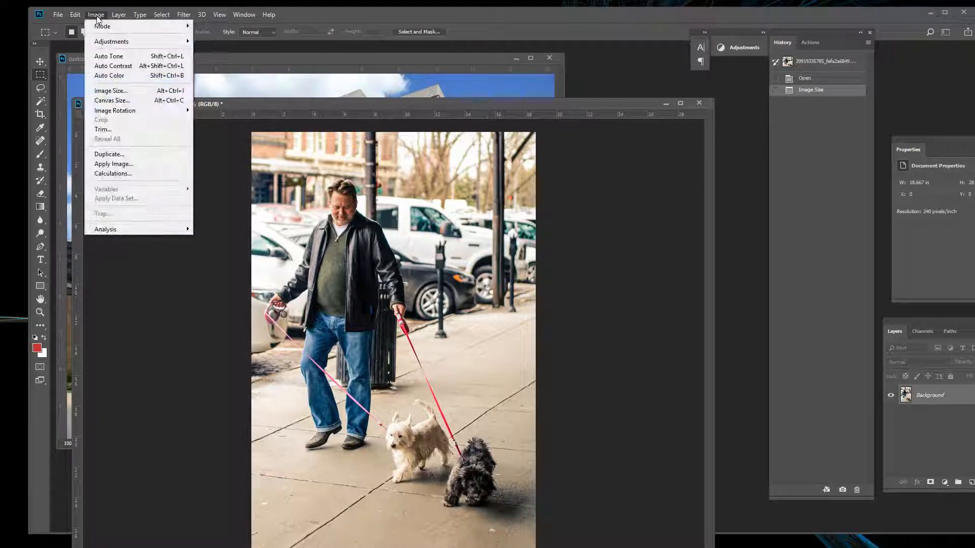
pyautogui.click(127, 91)
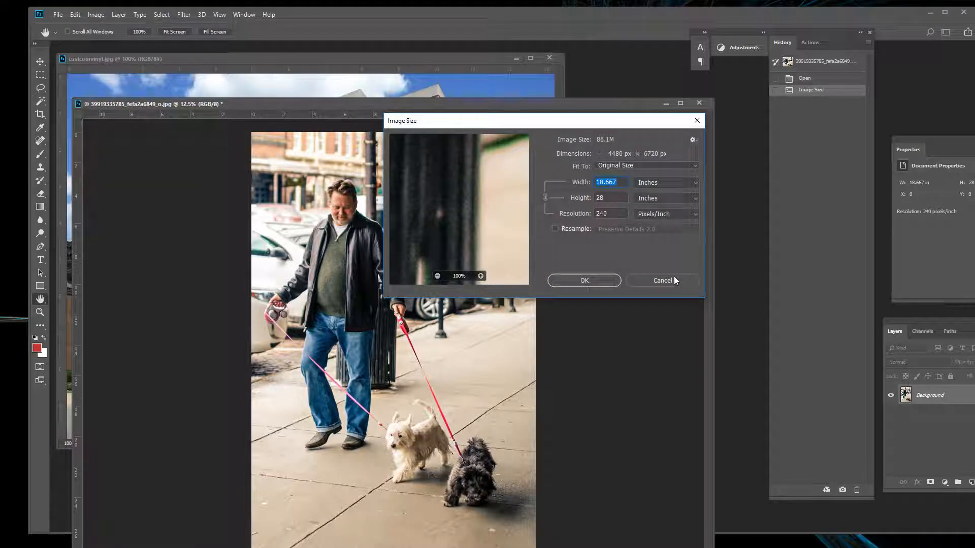
pyautogui.click(605, 199)
pyautogui.write('90')
pyautogui.click(555, 230)
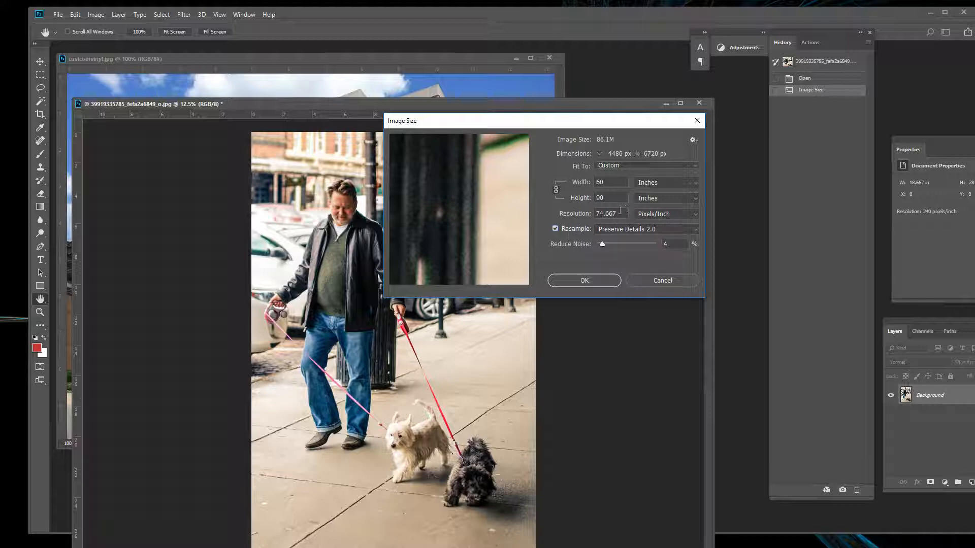
pyautogui.moveTo(621, 212); pyautogui.dragTo(518, 203)
pyautogui.write('300')
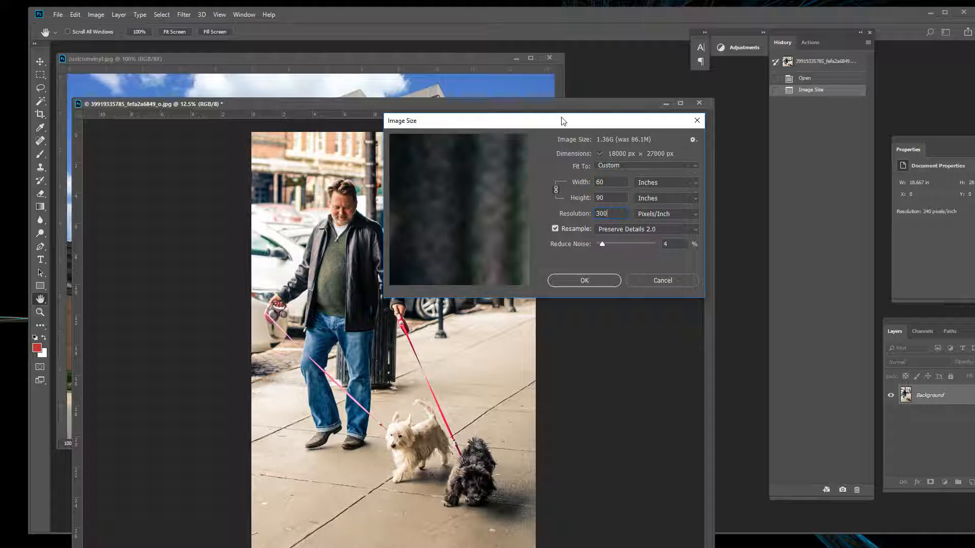
# - Try a resolution of 120 pixels/inch with Resample on, and move the Image Size dialog clear of the man in the photo
pyautogui.moveTo(545, 123); pyautogui.dragTo(454, 146)
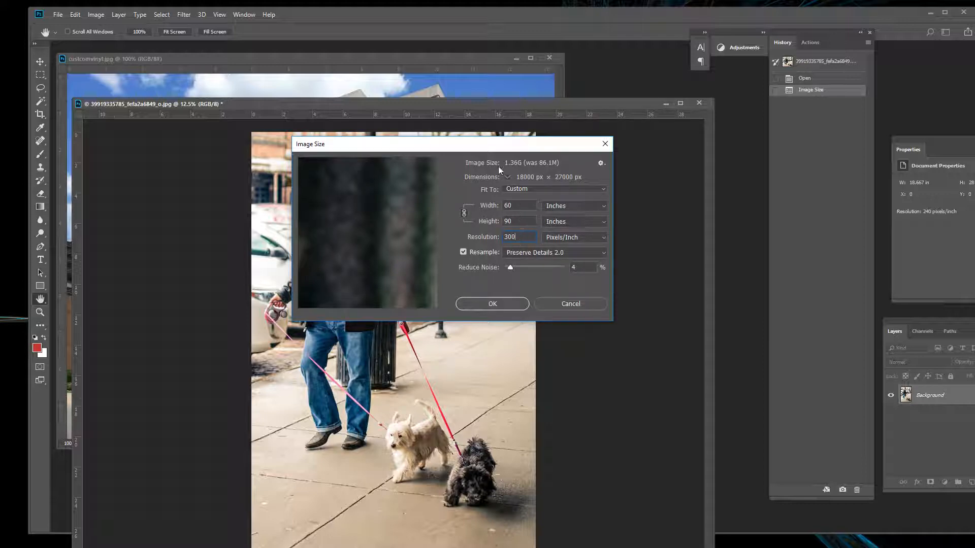
pyautogui.moveTo(501, 148); pyautogui.dragTo(588, 144)
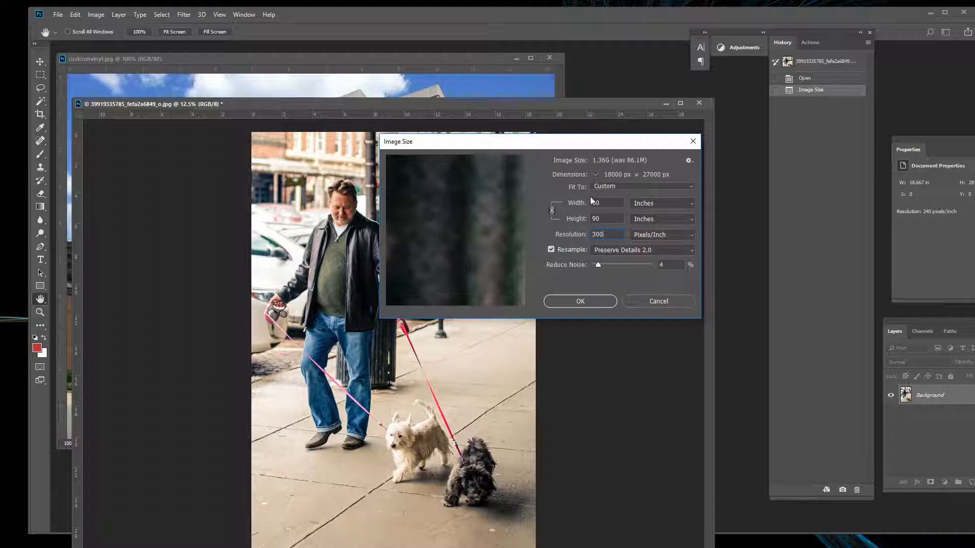
pyautogui.moveTo(611, 237); pyautogui.dragTo(554, 222)
pyautogui.write('120')
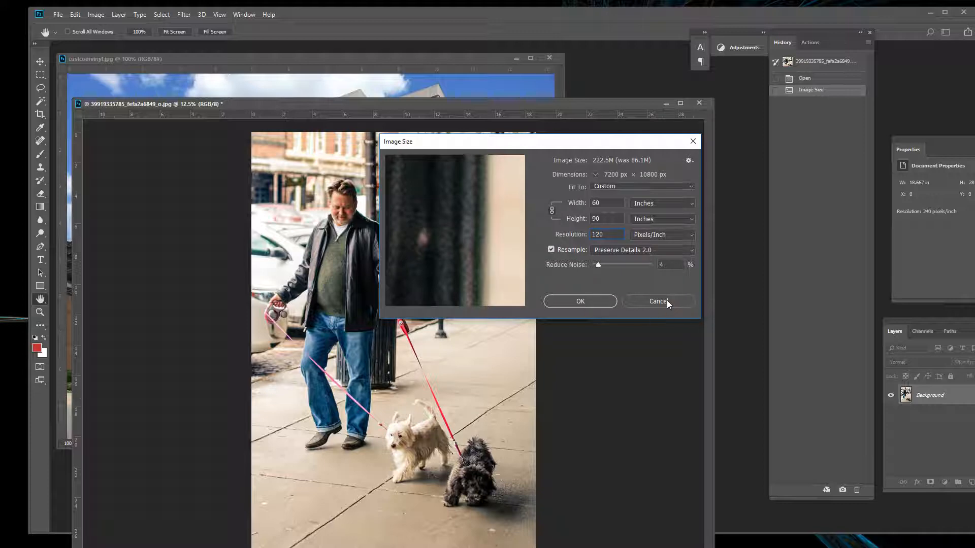
pyautogui.moveTo(668, 300); pyautogui.dragTo(640, 346)
pyautogui.moveTo(582, 142); pyautogui.dragTo(644, 96)
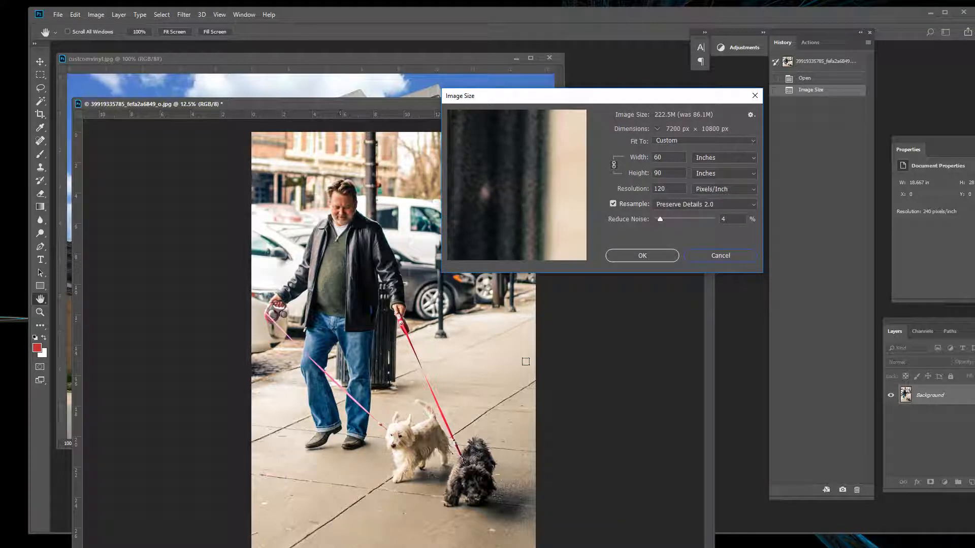
# - Turn Resample off, set the resolution to 300 pixels/inch, and turn Resample back on
pyautogui.doubleClick(673, 189)
pyautogui.click(612, 203)
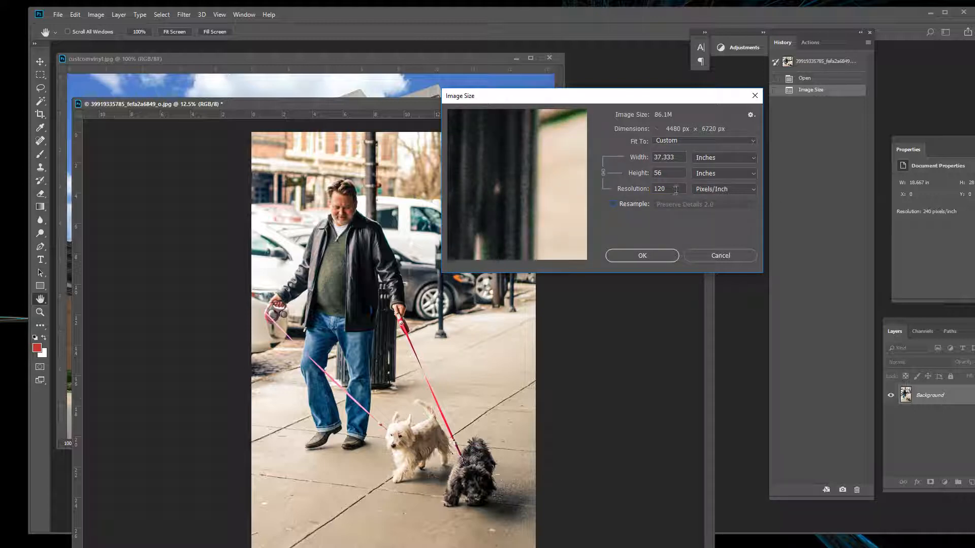
pyautogui.moveTo(676, 189); pyautogui.dragTo(632, 182)
pyautogui.write('300')
pyautogui.click(612, 204)
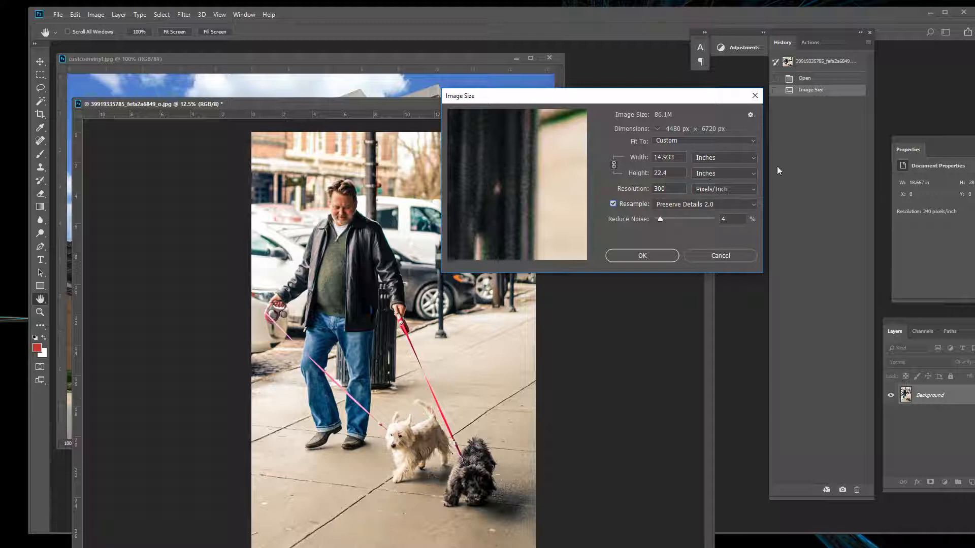
# - Try a print width of 8.5 inches, set the height to 11 inches instead, and apply the resampled image size
pyautogui.doubleClick(667, 157)
pyautogui.write('8.5')
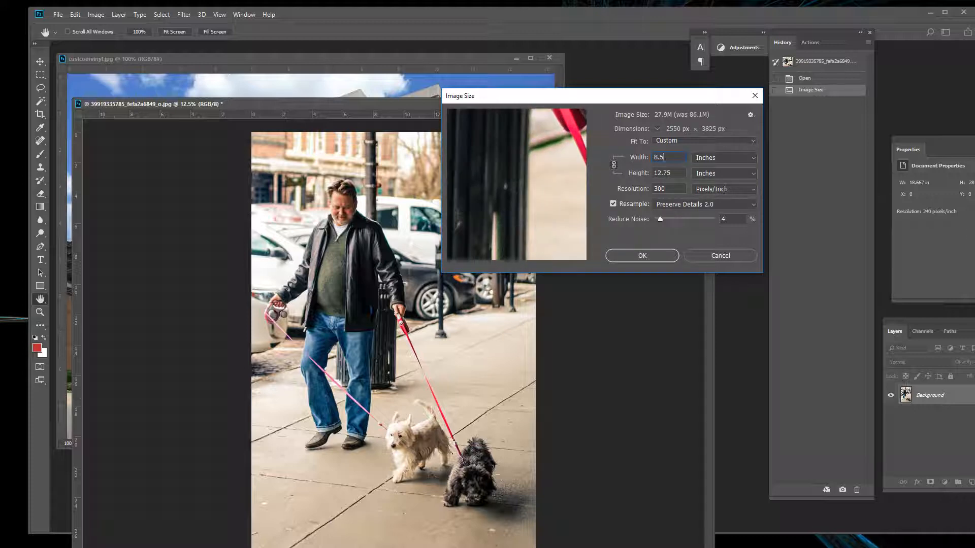
pyautogui.doubleClick(668, 173)
pyautogui.write('11')
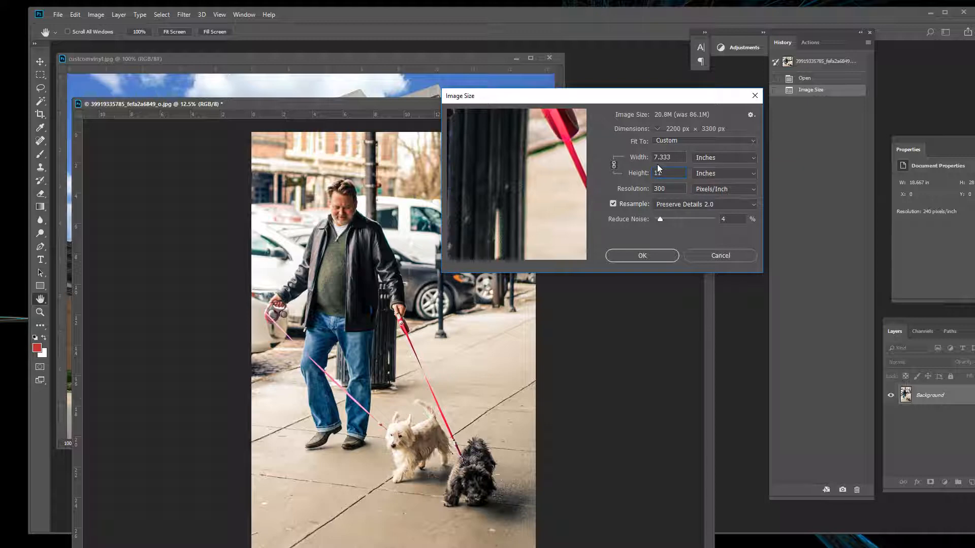
pyautogui.click(632, 255)
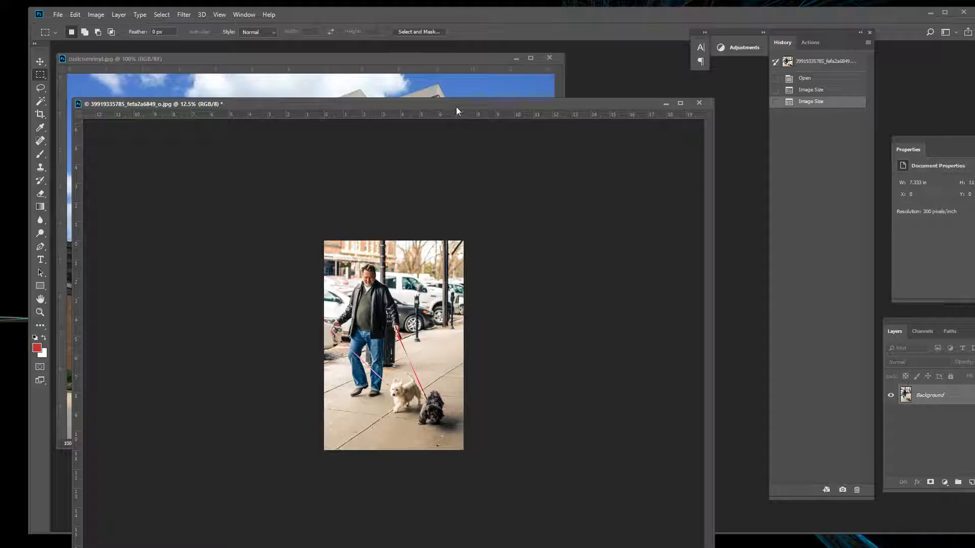
# - Inspect the reduced photo's detail at 100% around the man's jacket and leash hand, and return to the full view
pyautogui.moveTo(461, 104); pyautogui.dragTo(479, 75)
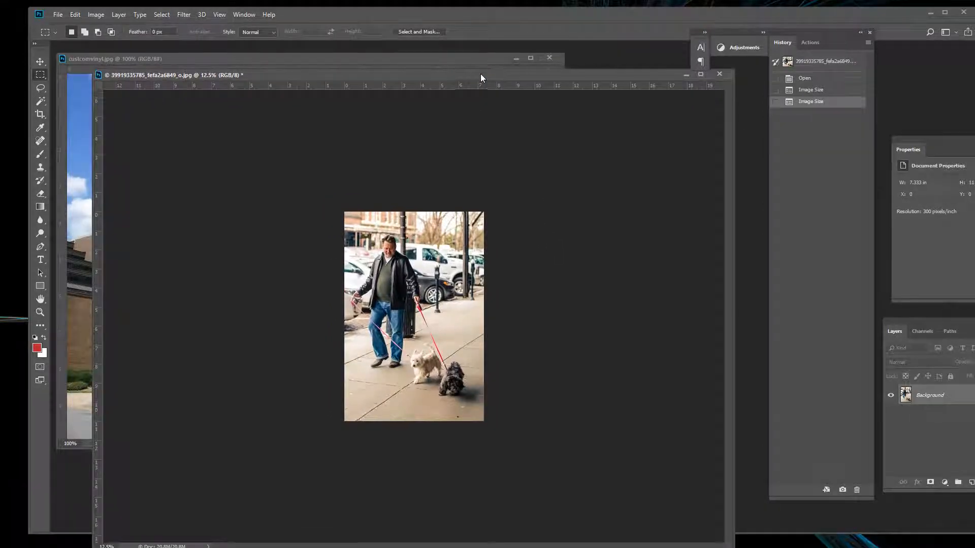
pyautogui.keyDown('ctrl'); pyautogui.click(406, 282); pyautogui.keyUp('ctrl')
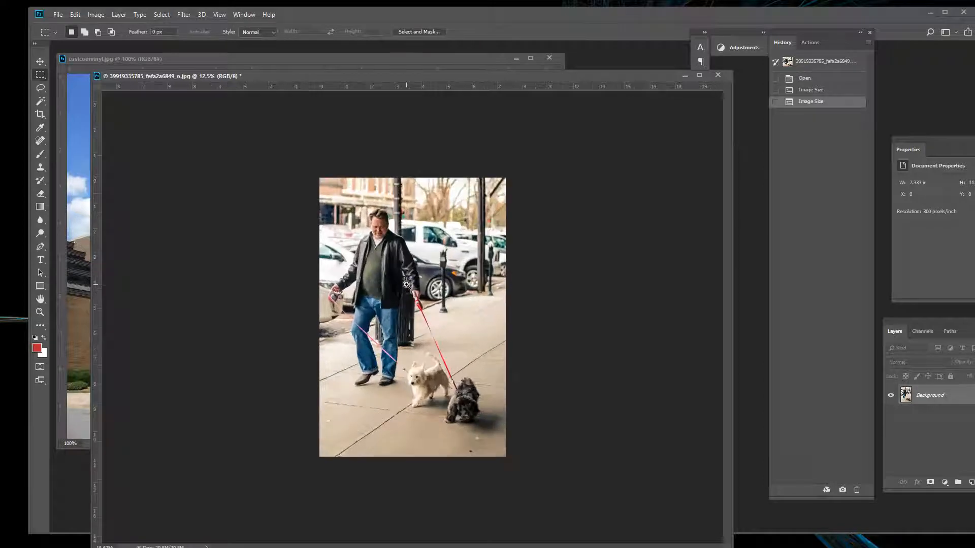
pyautogui.keyDown('ctrl'); pyautogui.click(407, 278); pyautogui.keyUp('ctrl')
pyautogui.keyDown('ctrl'); pyautogui.click(406, 278); pyautogui.keyUp('ctrl')
pyautogui.keyDown('ctrl'); pyautogui.click(407, 278); pyautogui.keyUp('ctrl')
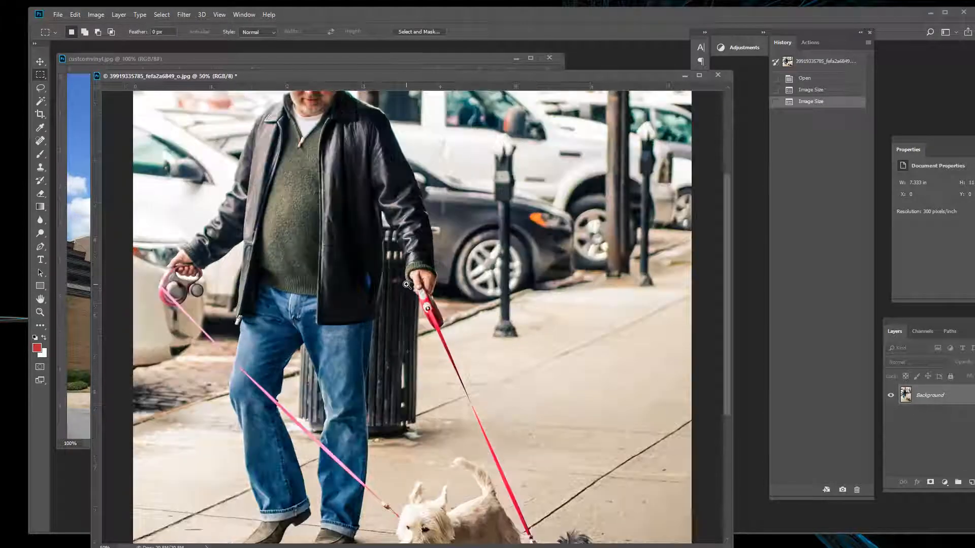
pyautogui.keyDown('ctrl'); pyautogui.click(393, 258); pyautogui.keyUp('ctrl')
pyautogui.keyDown('ctrl'); pyautogui.click(392, 257); pyautogui.keyUp('ctrl')
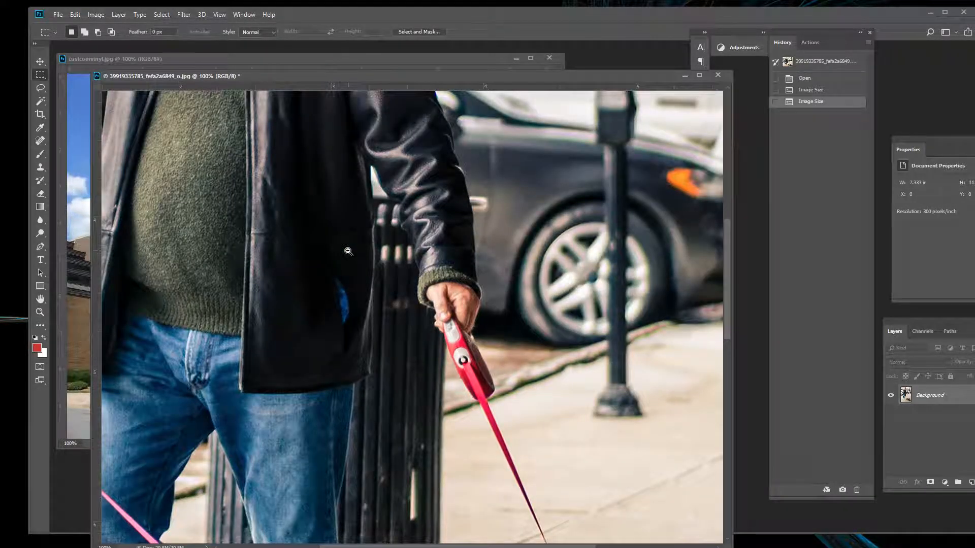
pyautogui.keyDown('alt'); pyautogui.click(386, 254); pyautogui.keyUp('alt')
pyautogui.keyDown('alt'); pyautogui.click(378, 252); pyautogui.keyUp('alt')
pyautogui.keyDown('alt'); pyautogui.click(363, 249); pyautogui.keyUp('alt')
pyautogui.keyDown('alt'); pyautogui.click(348, 243); pyautogui.keyUp('alt')
pyautogui.keyDown('alt'); pyautogui.click(349, 244); pyautogui.keyUp('alt')
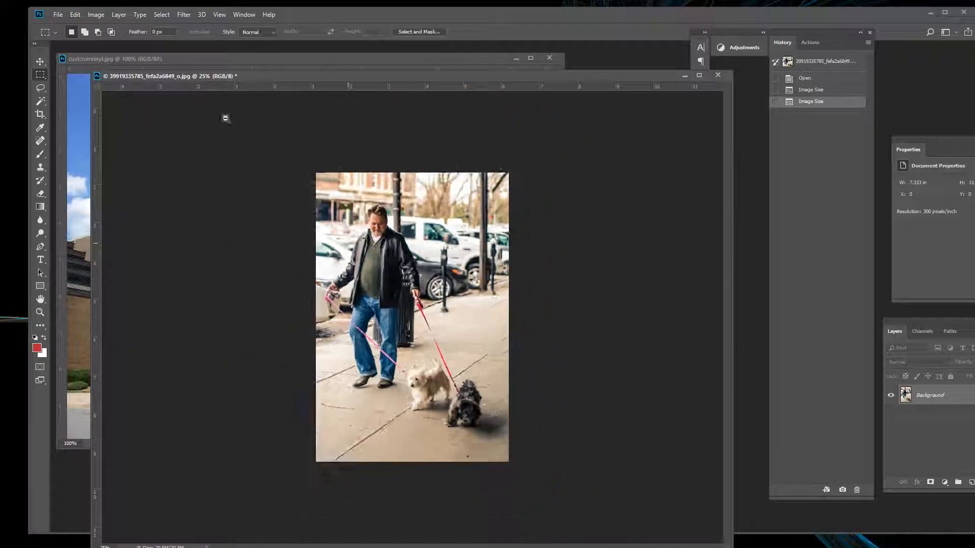
# - Check the reduced photo's image size and pixel dimensions, and undo the reduction
pyautogui.click(96, 15)
pyautogui.click(122, 91)
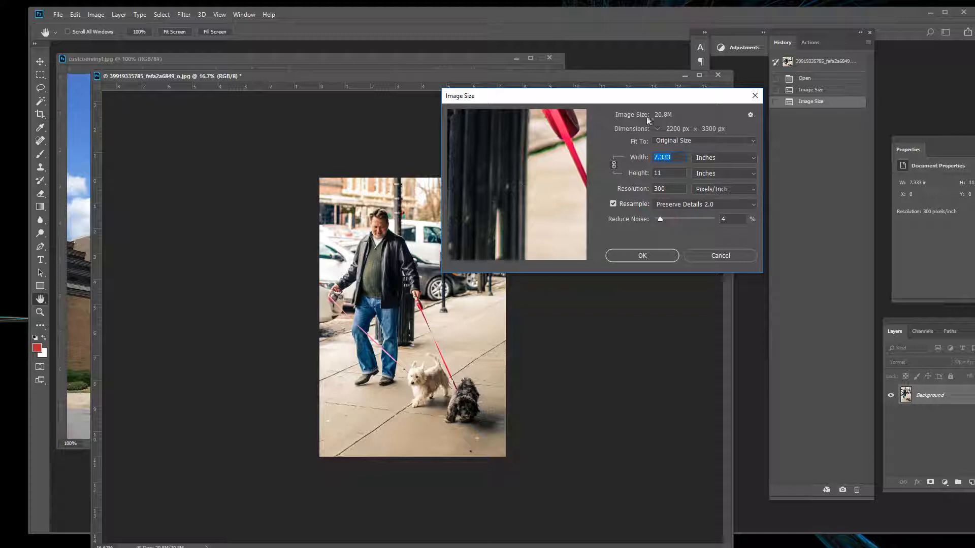
pyautogui.click(718, 256)
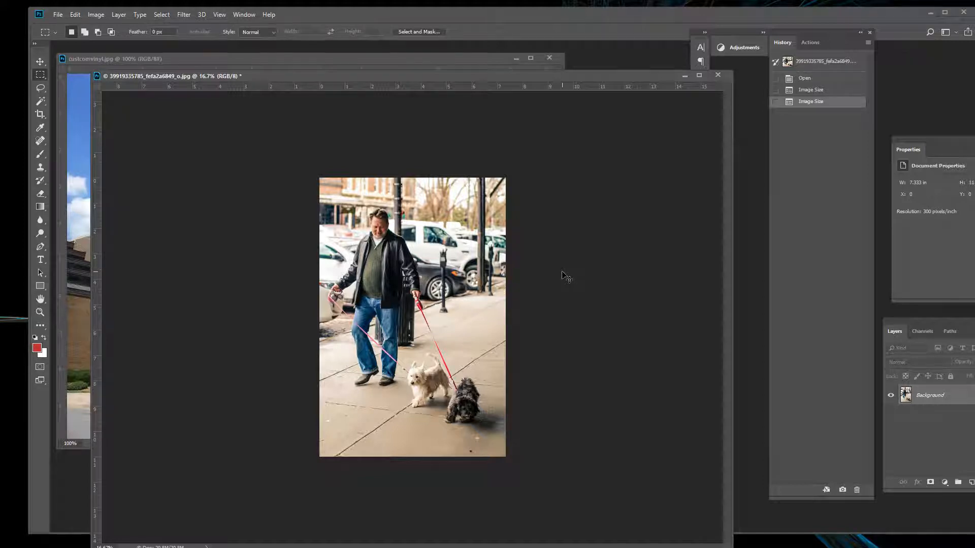
pyautogui.hotkey('ctrl', 'z')
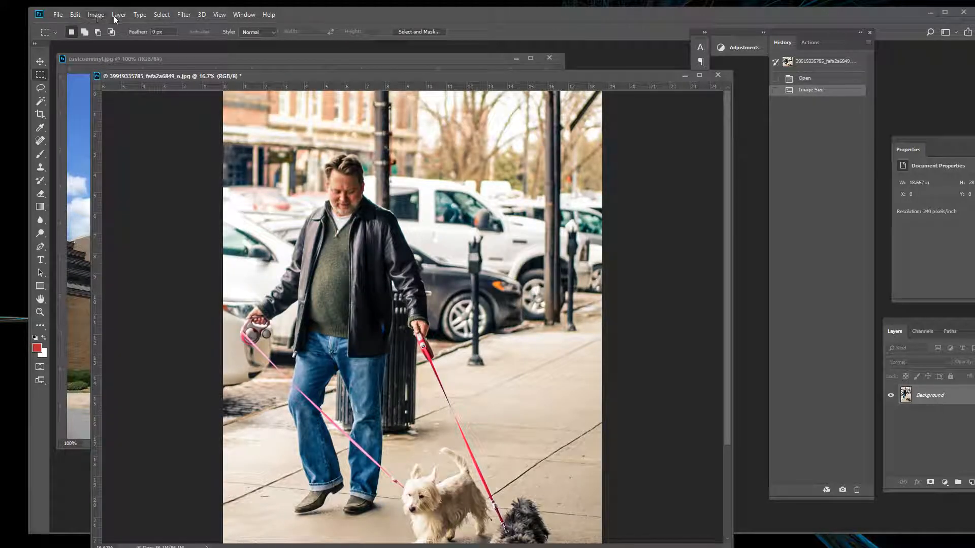
# - In the Image Size settings, set the resolution to 300 pixels/inch with Resample off, and turn Resample on
pyautogui.click(96, 14)
pyautogui.click(126, 88)
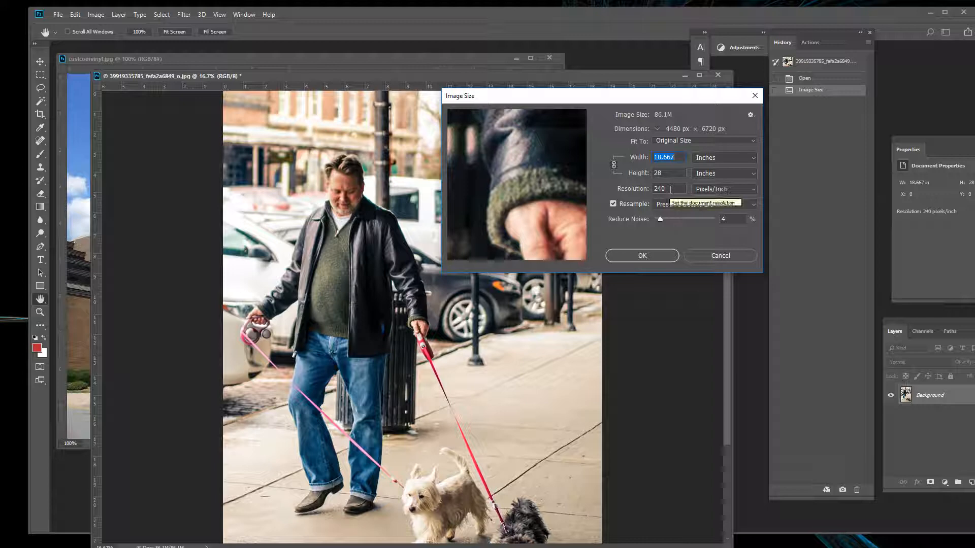
pyautogui.click(613, 204)
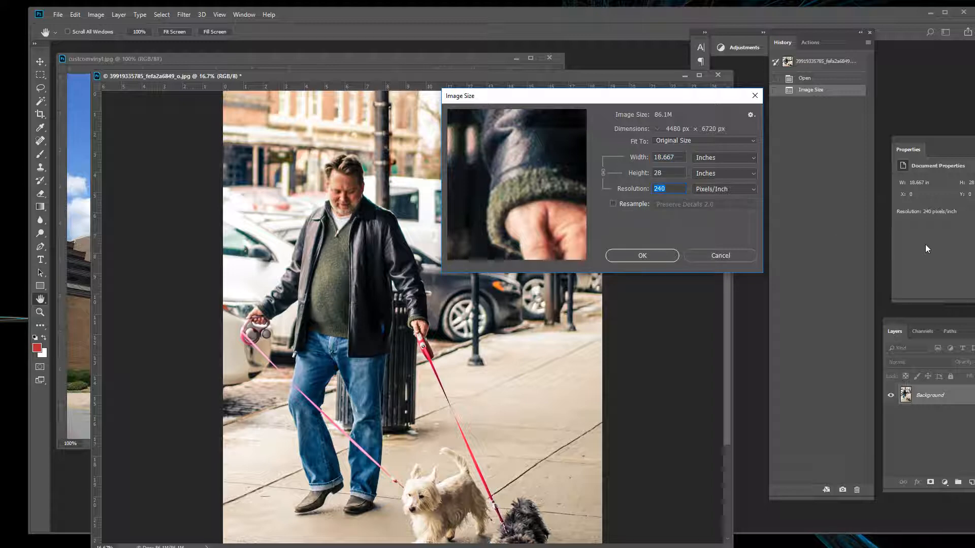
pyautogui.write('300')
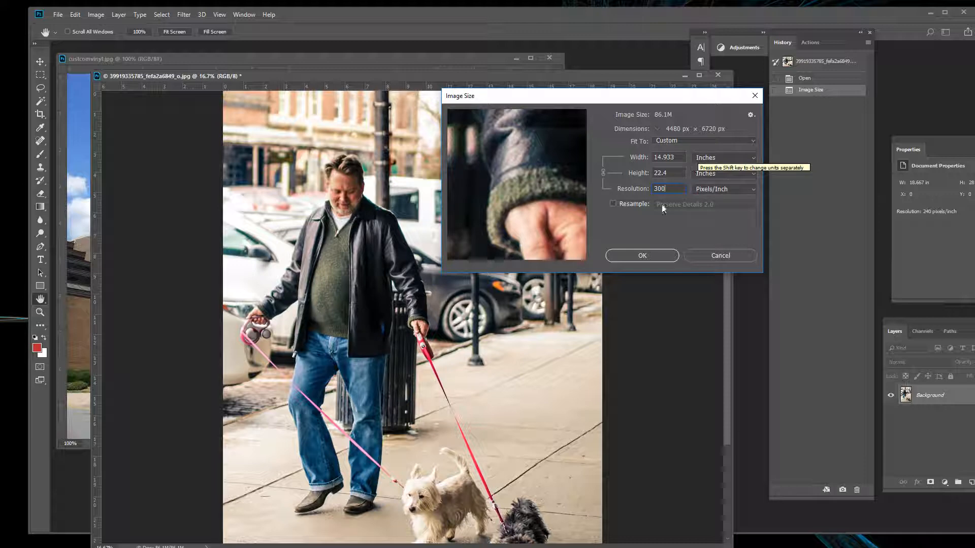
pyautogui.click(613, 204)
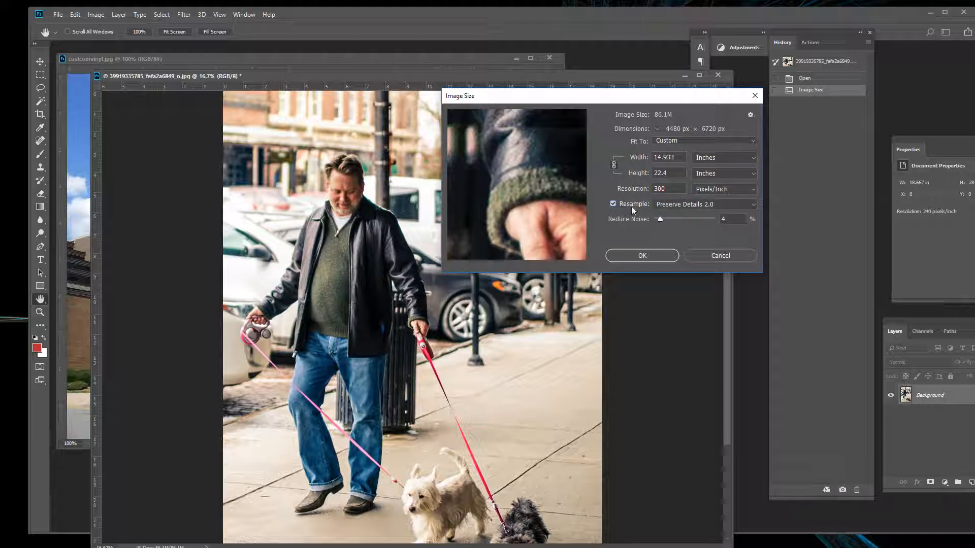
# - Set the photo's height to 30 inches and enlarge the Image Size dialog for a bigger preview of the hand
pyautogui.moveTo(677, 173); pyautogui.dragTo(619, 174)
pyautogui.write('30')
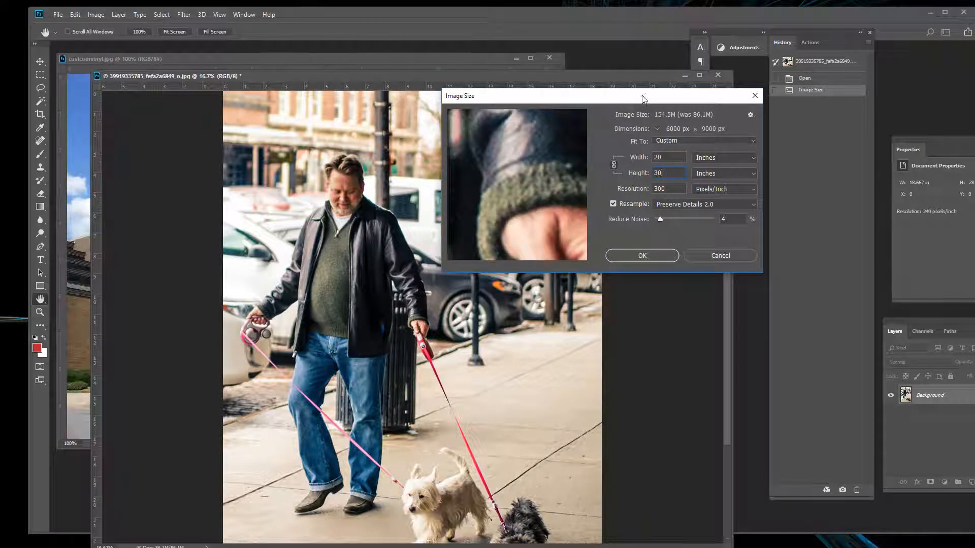
pyautogui.moveTo(643, 97); pyautogui.dragTo(577, 45)
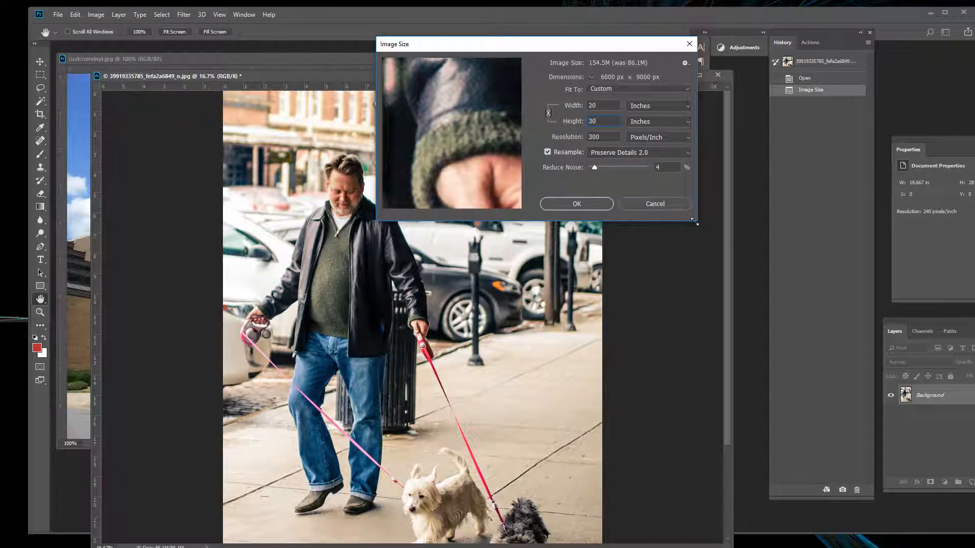
pyautogui.moveTo(697, 220); pyautogui.dragTo(759, 314)
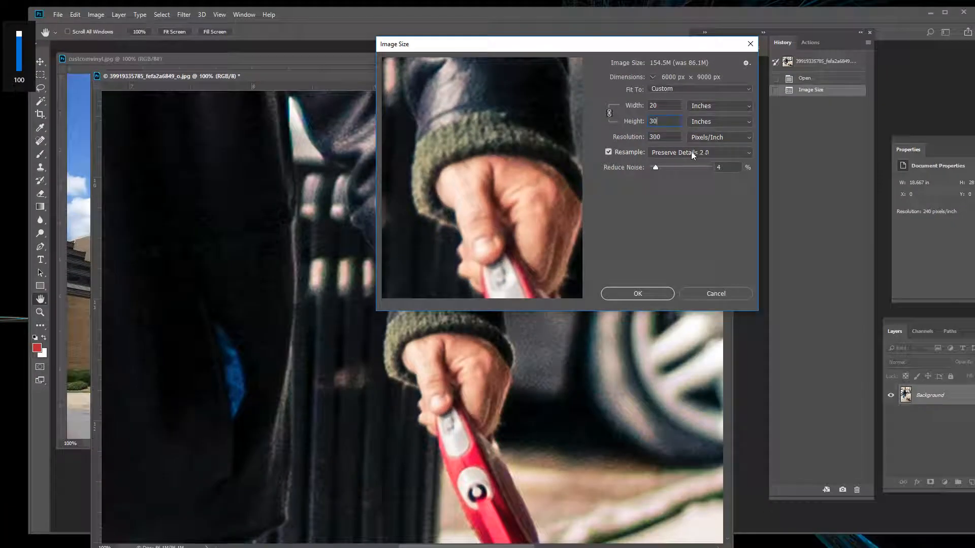
# - Choose Preserve Details 2.0 as the resampling method and apply the enlargement to the photo
pyautogui.click(748, 152)
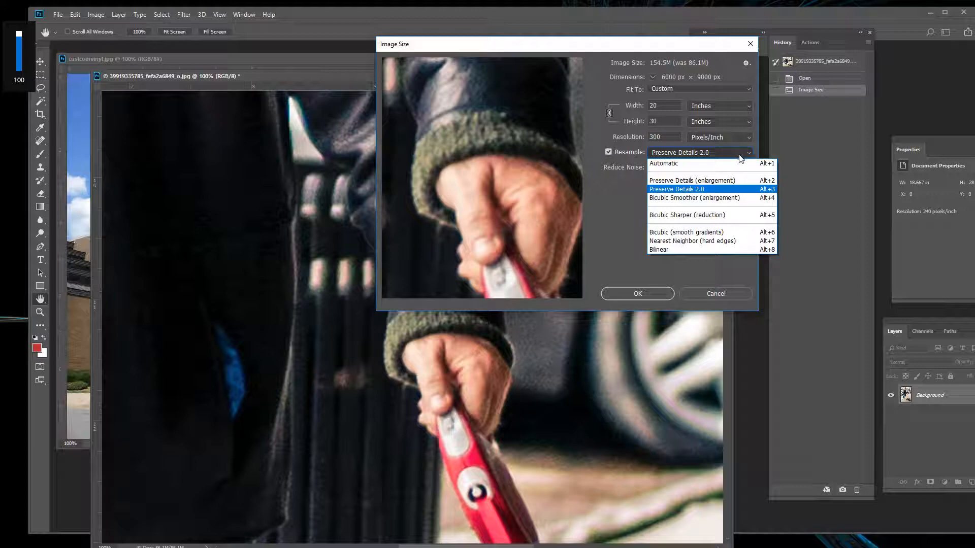
pyautogui.click(697, 191)
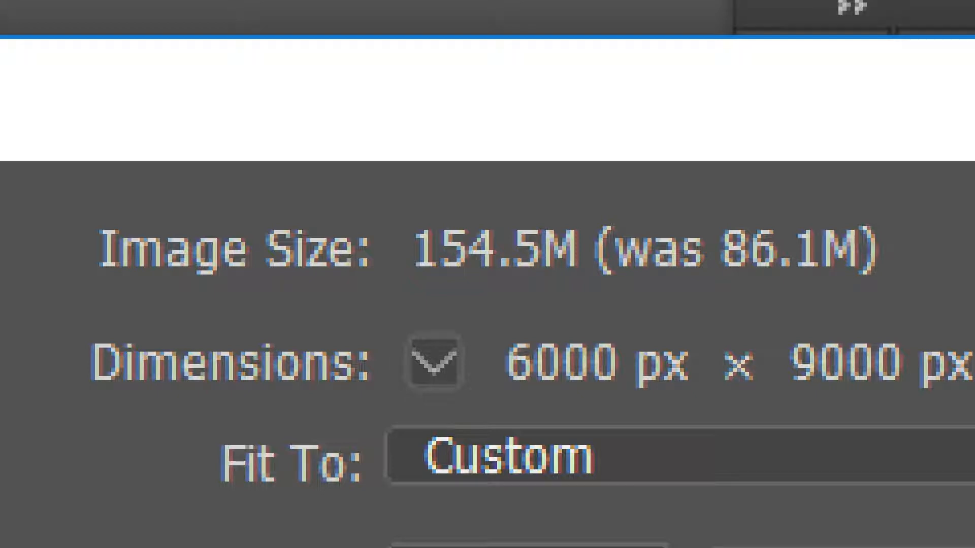
pyautogui.press('XF86AudioRaiseVolume')
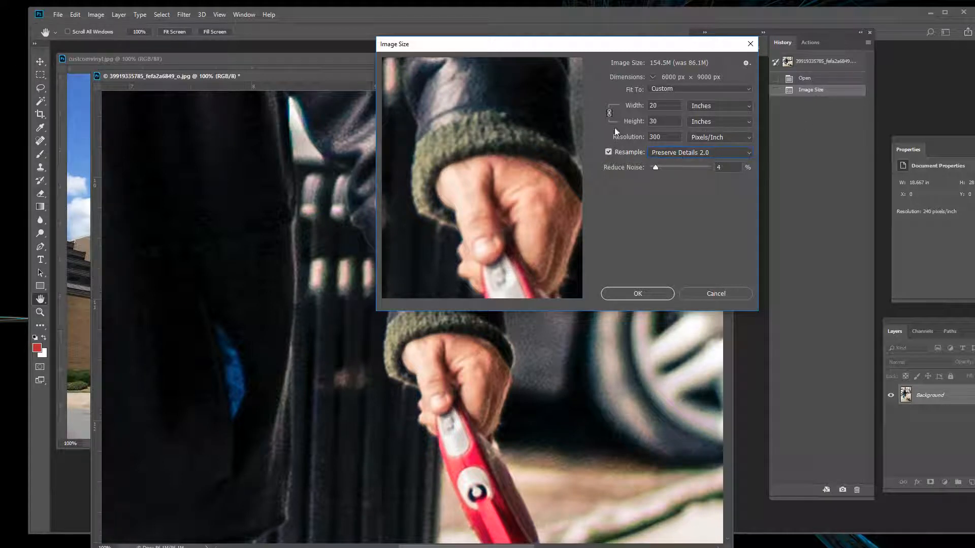
pyautogui.click(634, 294)
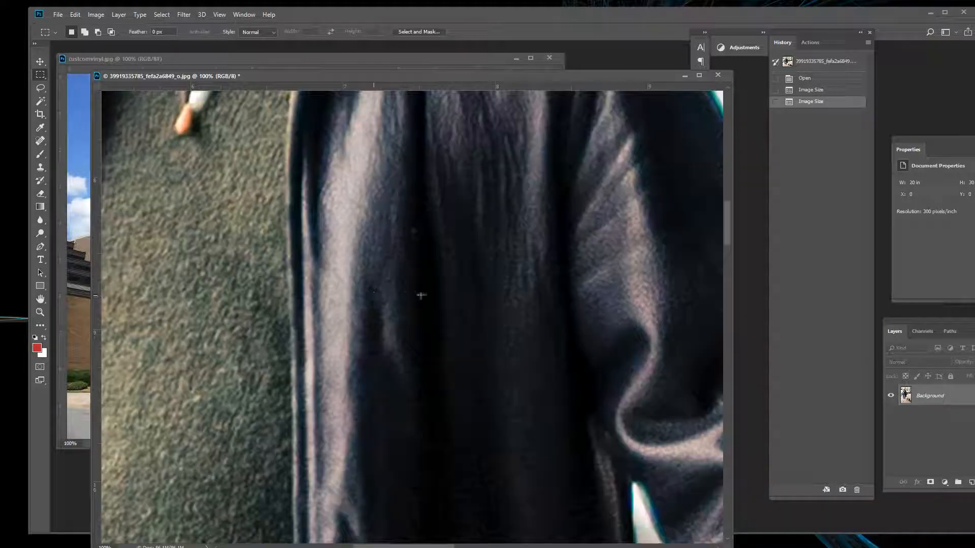
# - View the whole enlarged dog-walking photo and undo its last Image Size enlargement
pyautogui.keyDown('ctrl'); pyautogui.keyDown('alt'); pyautogui.click(436, 294); pyautogui.keyUp('alt'); pyautogui.keyUp('ctrl')
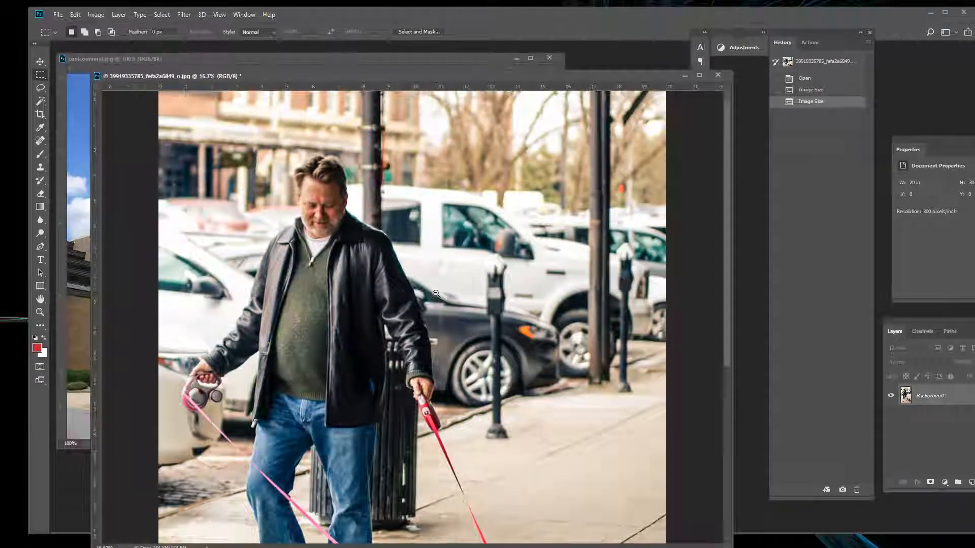
pyautogui.keyDown('ctrl'); pyautogui.keyDown('alt'); pyautogui.click(437, 293); pyautogui.keyUp('alt'); pyautogui.keyUp('ctrl')
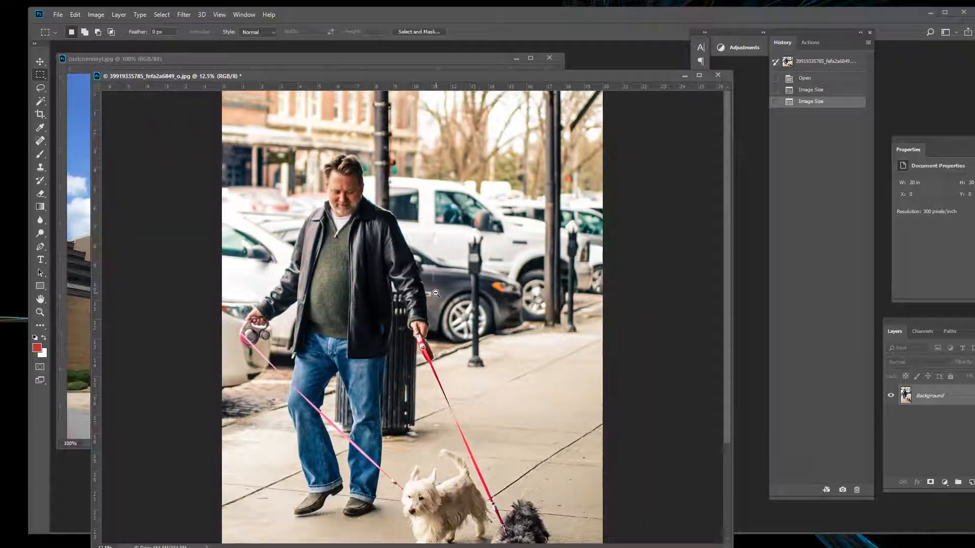
pyautogui.keyDown('ctrl'); pyautogui.keyDown('alt'); pyautogui.click(436, 294); pyautogui.keyUp('alt'); pyautogui.keyUp('ctrl')
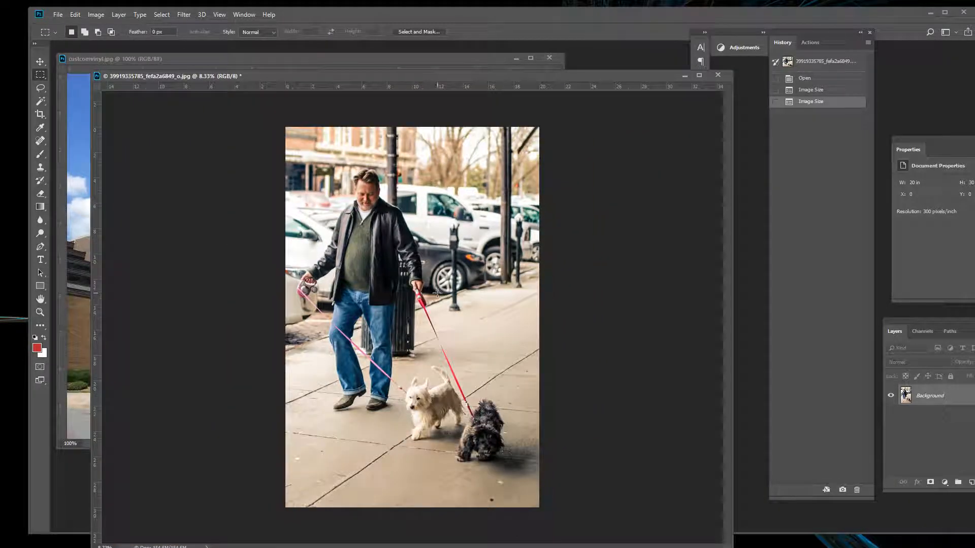
pyautogui.hotkey('ctrl', 'z')
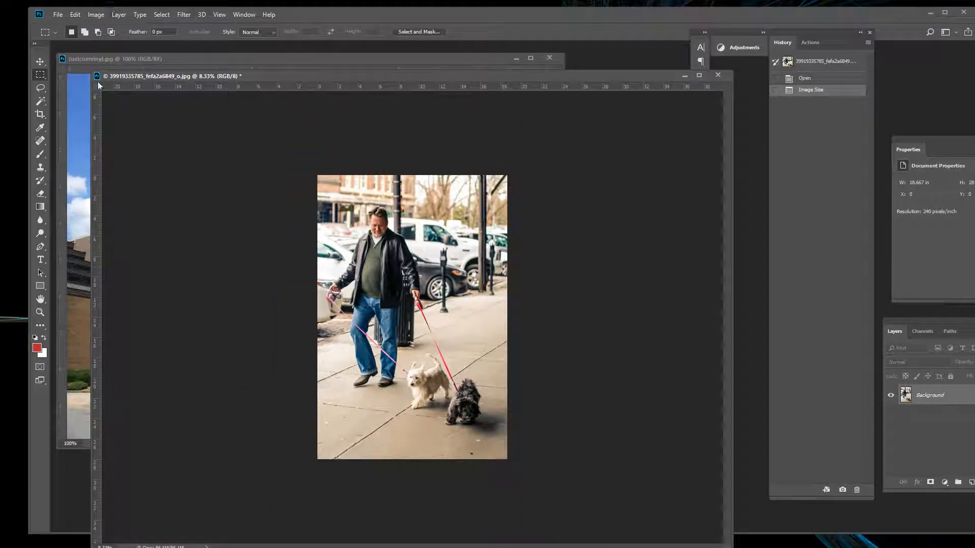
# - Close the arts center photo and move the dog-walking photo's window aside to free up workspace
pyautogui.click(75, 133)
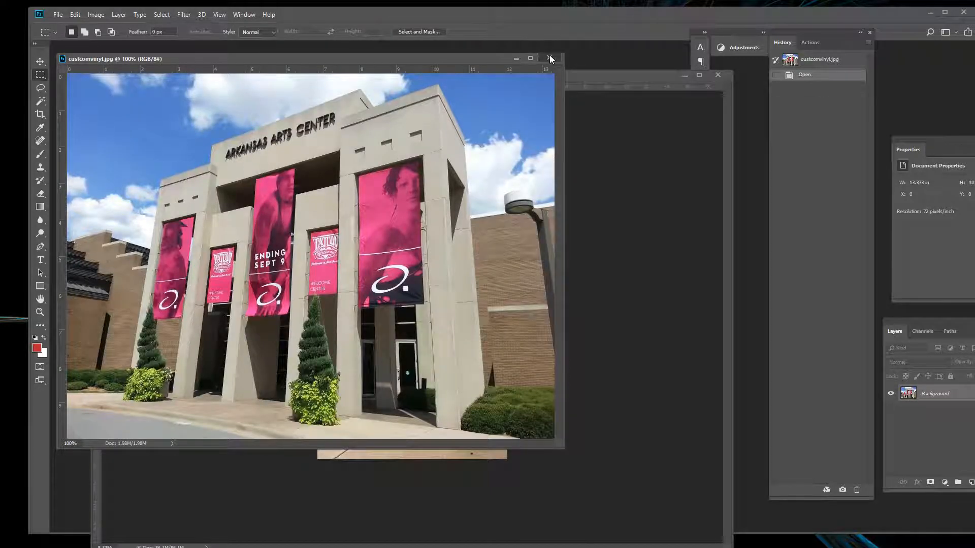
pyautogui.click(549, 58)
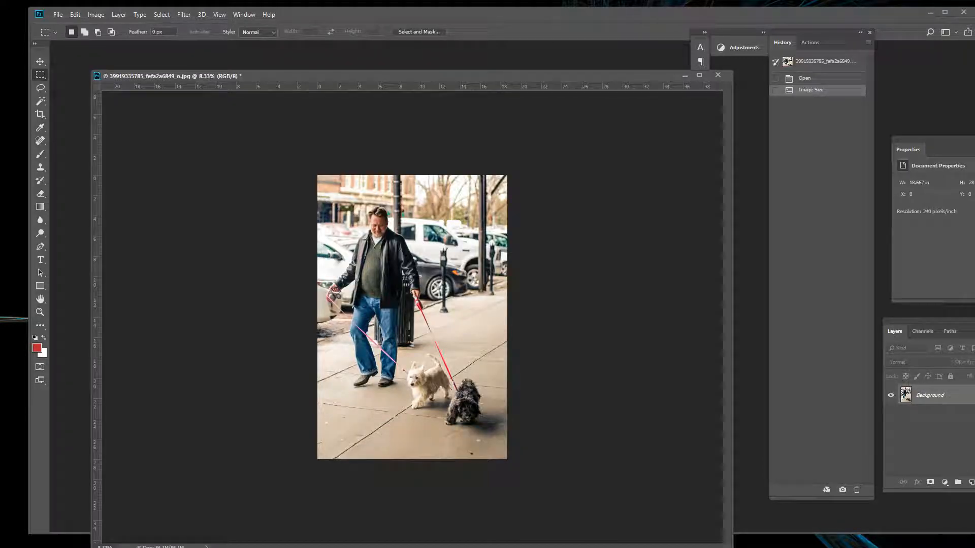
pyautogui.hotkey('ctrl', 'alt', 'i')
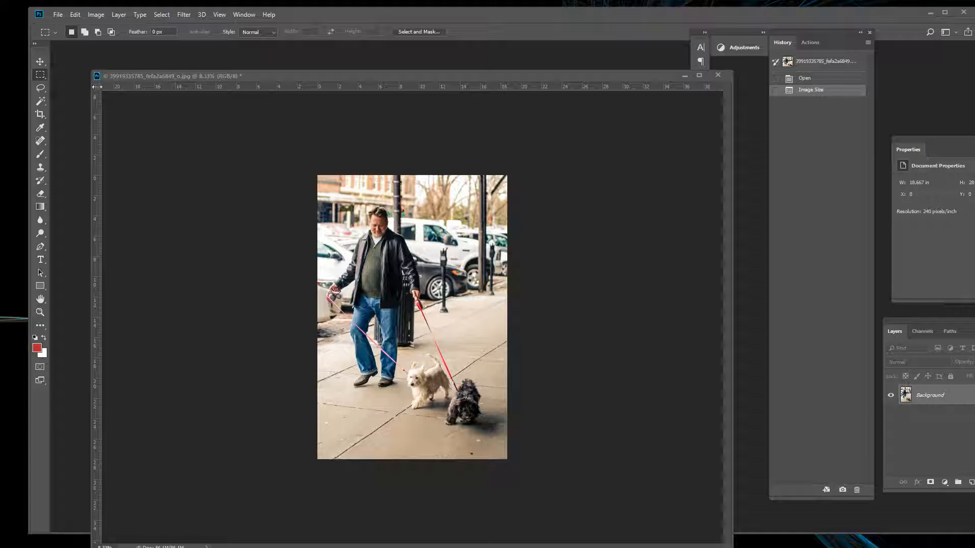
pyautogui.moveTo(198, 75); pyautogui.dragTo(412, 75)
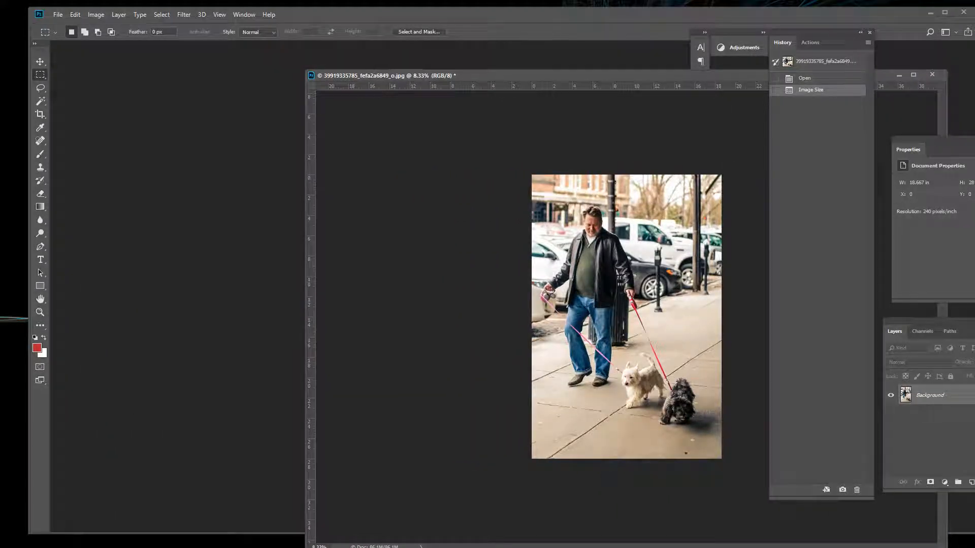
pyautogui.moveTo(18, 373); pyautogui.dragTo(235, 326)
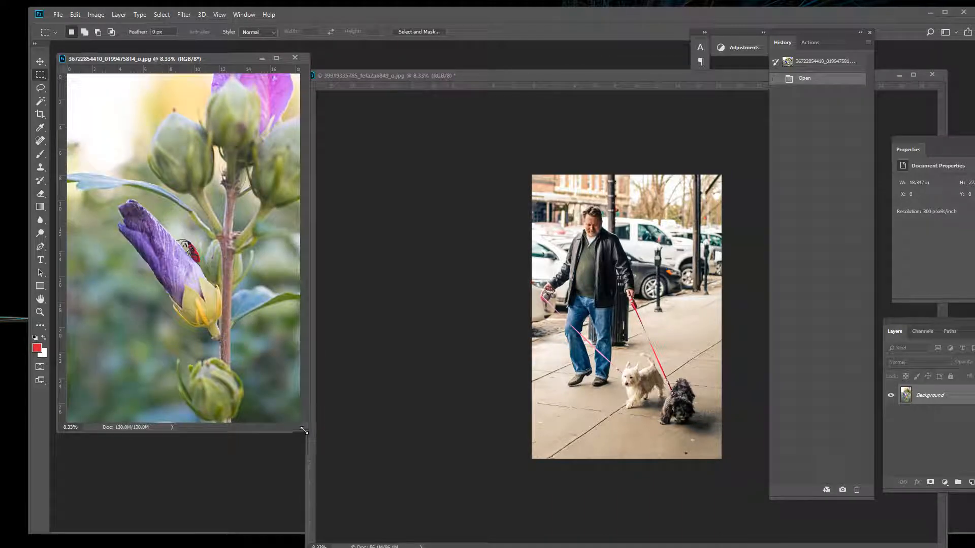
pyautogui.moveTo(303, 432); pyautogui.dragTo(386, 504)
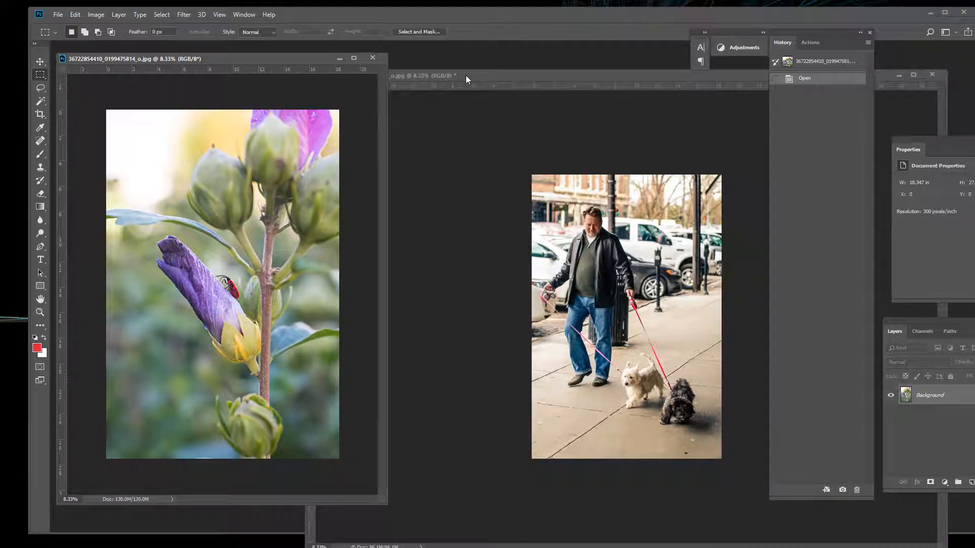
pyautogui.moveTo(466, 75); pyautogui.dragTo(266, 59)
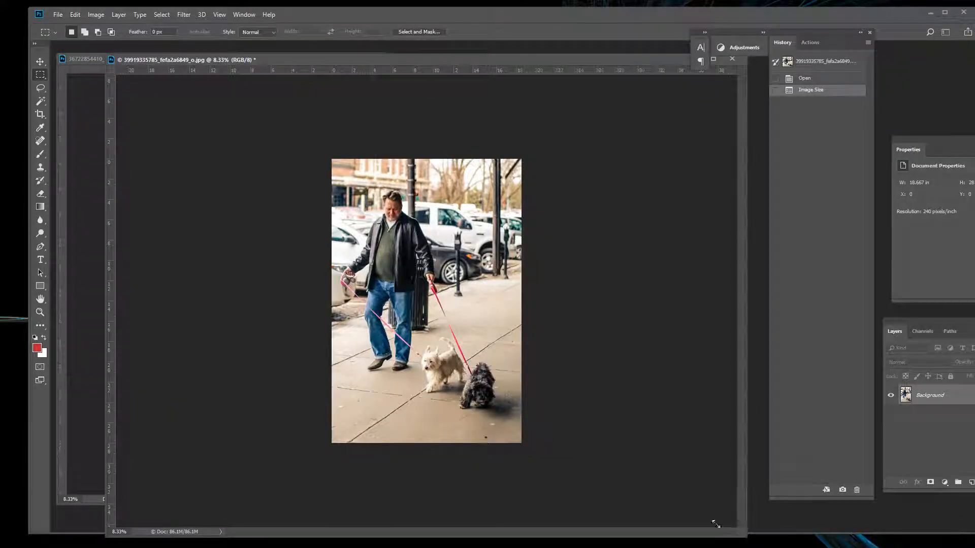
pyautogui.moveTo(717, 524); pyautogui.dragTo(360, 462)
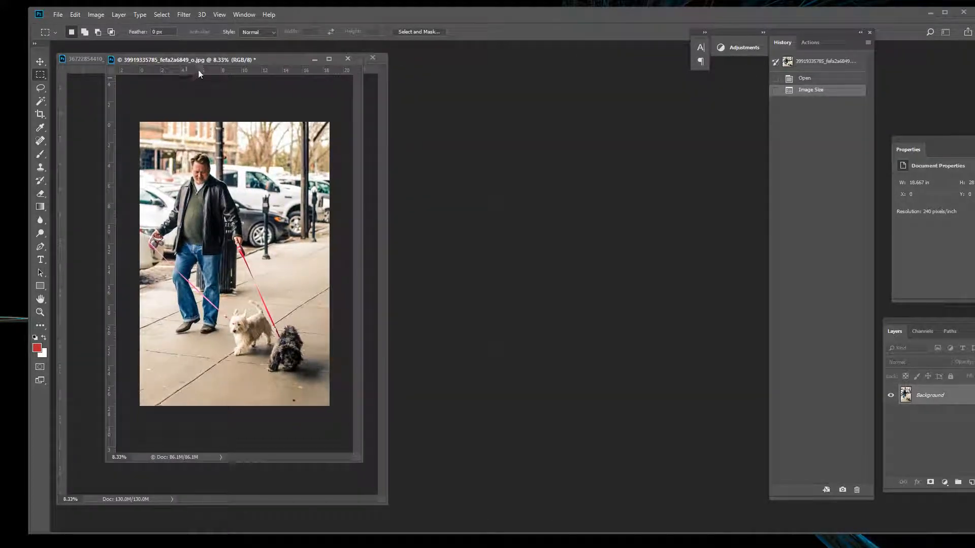
pyautogui.moveTo(221, 62); pyautogui.dragTo(502, 100)
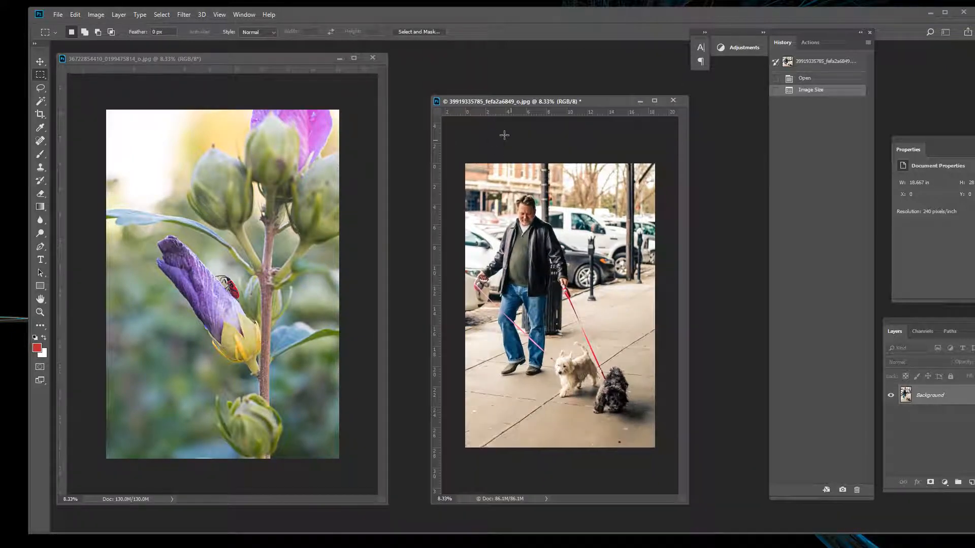
# - Check the dog-walking photo's pixel dimensions, print size and resolution in Image Size without changing anything
pyautogui.click(98, 15)
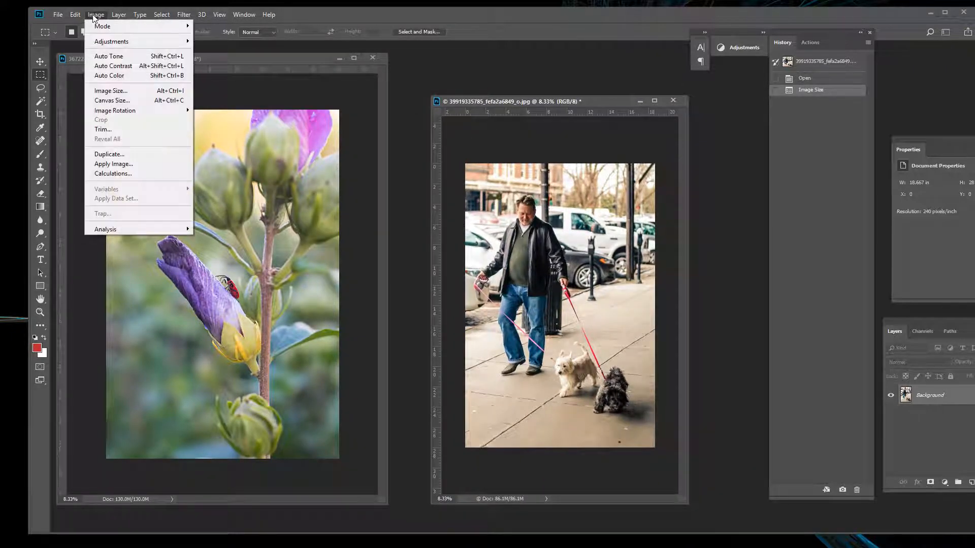
pyautogui.click(122, 91)
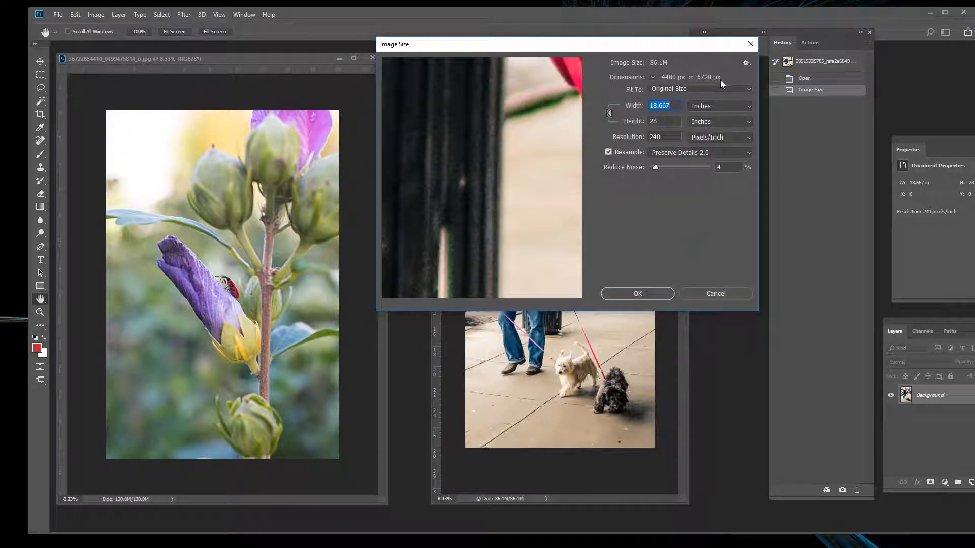
pyautogui.click(716, 294)
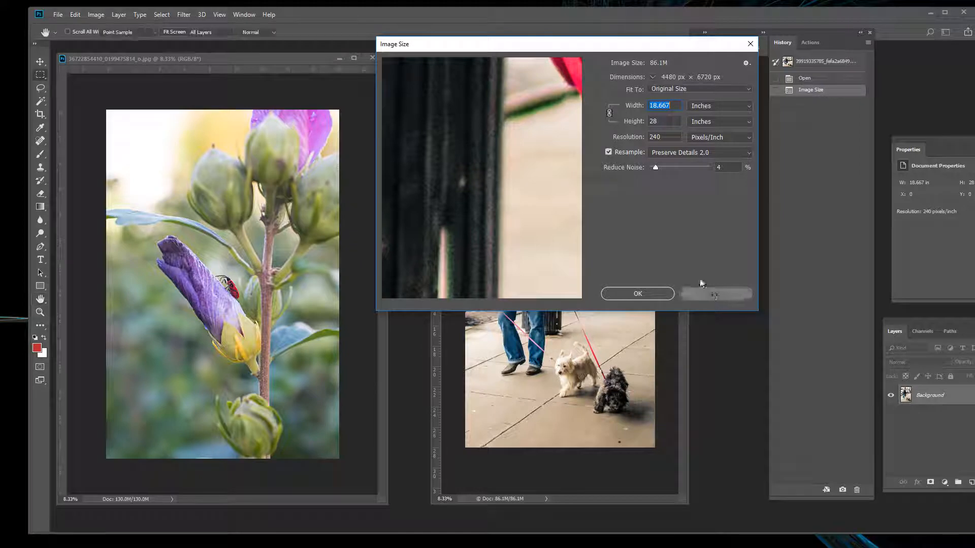
# - Check the flower photo's dimensions and resolution in Image Size, turning Resample off, and cancel without applying
pyautogui.click(261, 59)
pyautogui.click(95, 15)
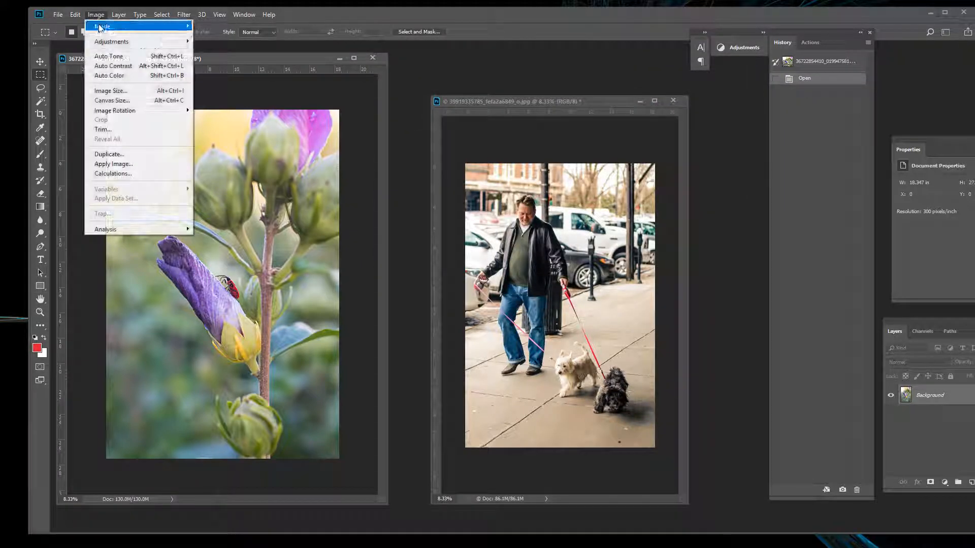
pyautogui.click(122, 92)
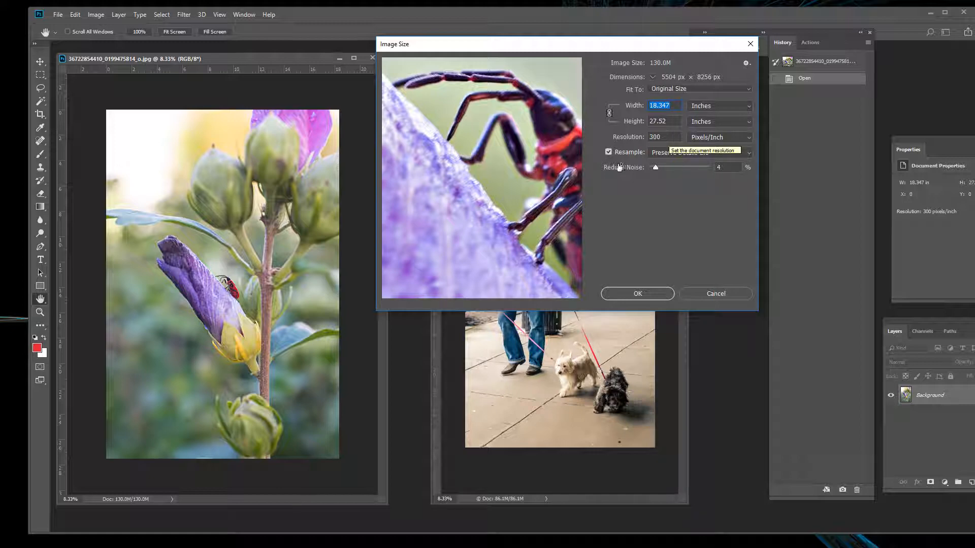
pyautogui.click(609, 152)
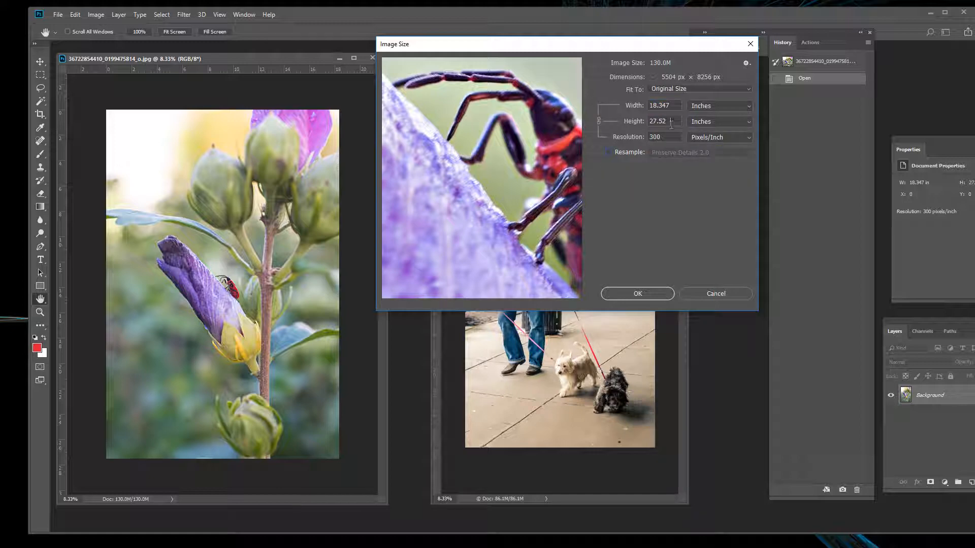
pyautogui.click(718, 294)
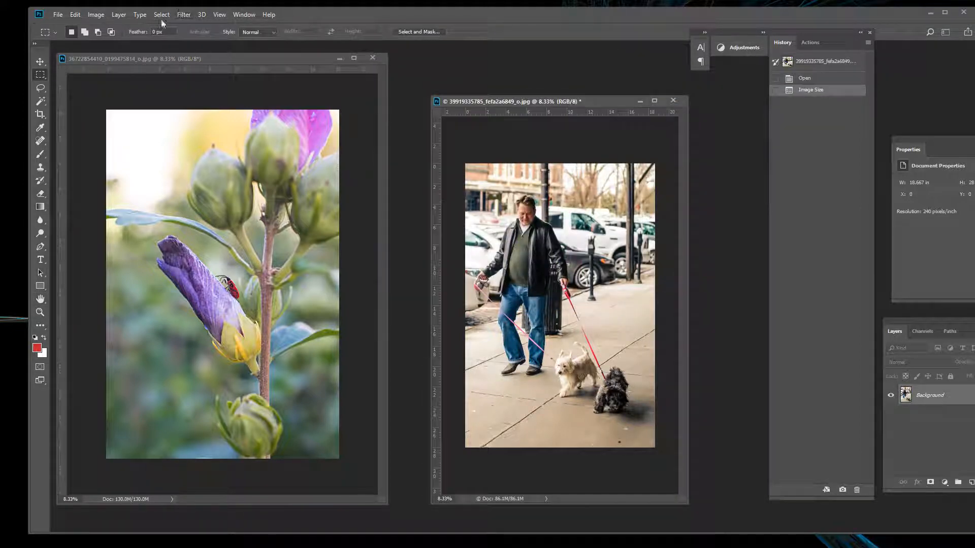
# - Preview the dog-walking photo's print size at 300 pixels/inch with Resample off, and cancel the Image Size settings
pyautogui.click(96, 14)
pyautogui.click(111, 91)
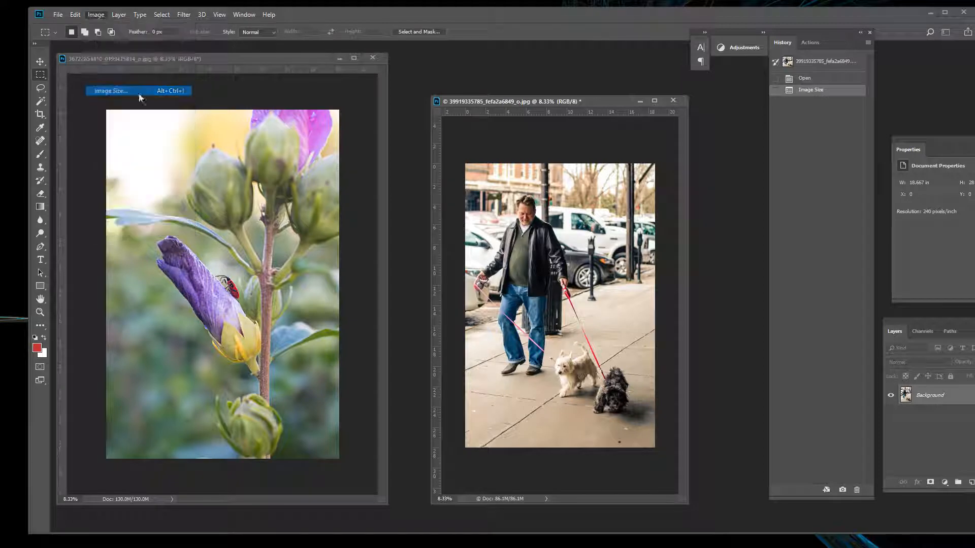
pyautogui.moveTo(669, 137); pyautogui.dragTo(647, 138)
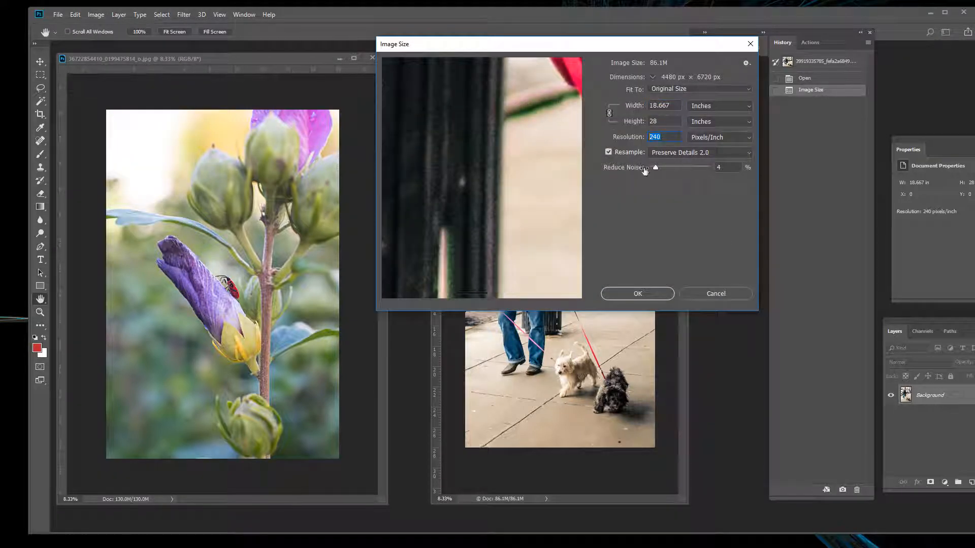
pyautogui.click(608, 153)
pyautogui.write('300')
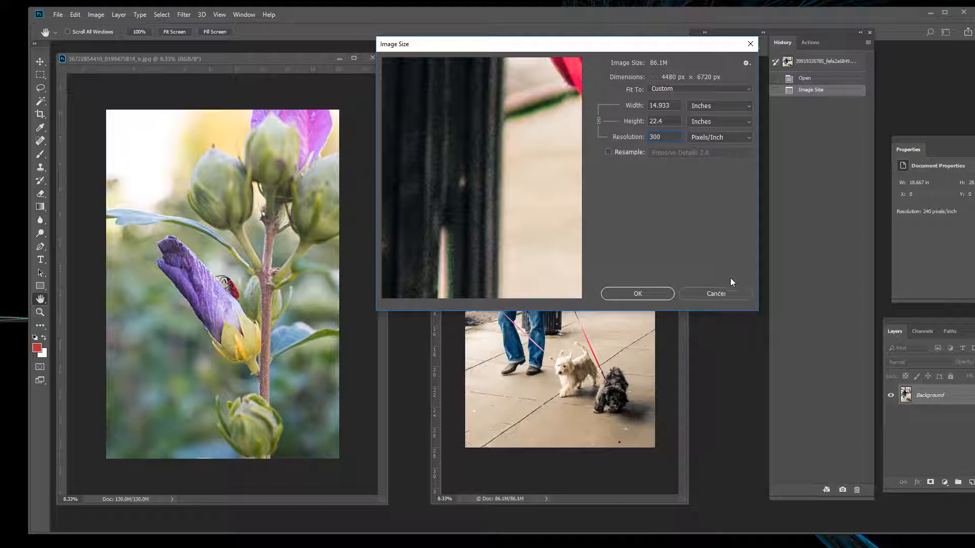
pyautogui.click(715, 292)
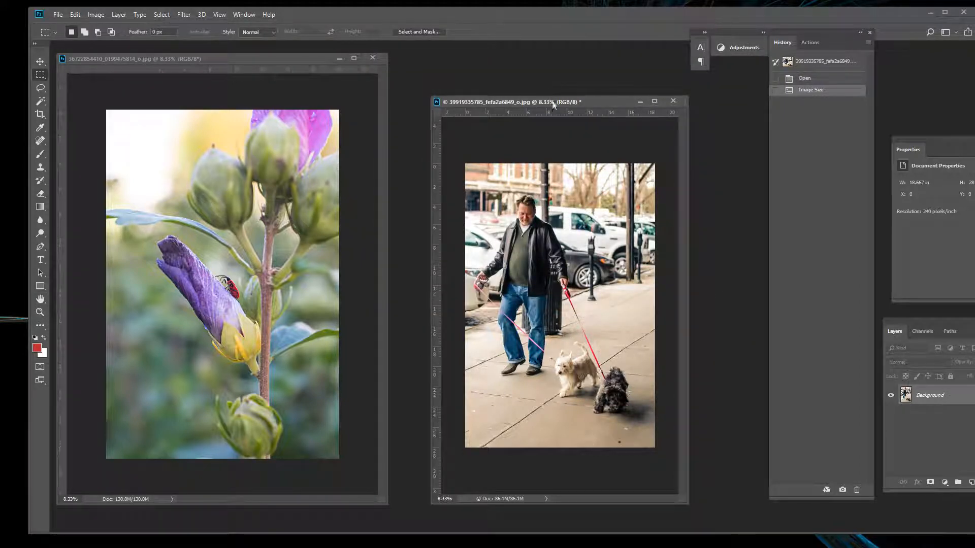
# - Copy the dog-walking photo into the flower document as a layer and position it near the middle, about 2.12 in from the left edge
pyautogui.click(41, 61)
pyautogui.moveTo(572, 295); pyautogui.dragTo(234, 272)
pyautogui.click(553, 222)
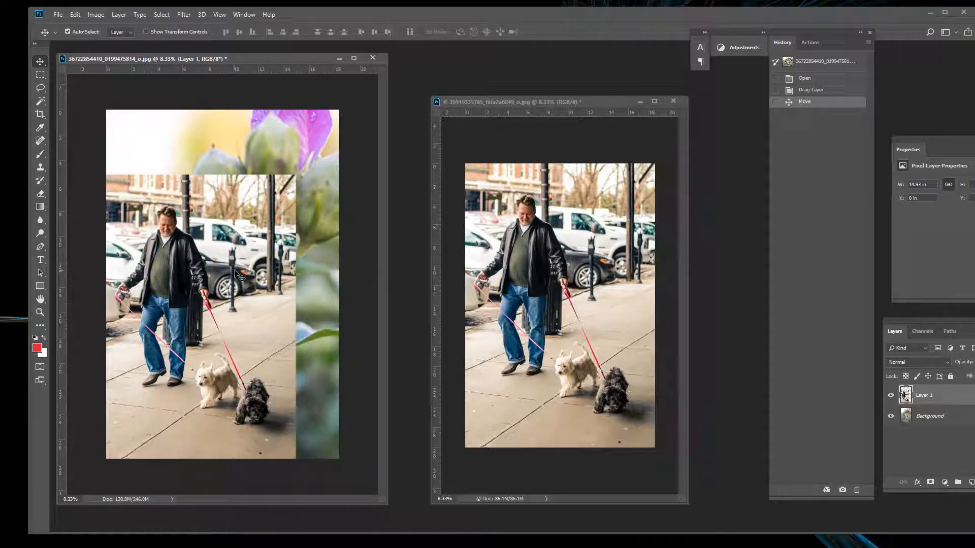
pyautogui.moveTo(249, 229)
pyautogui.mouseDown()
pyautogui.moveTo(287, 220)
pyautogui.moveTo(298, 201)
pyautogui.moveTo(248, 208)
pyautogui.moveTo(239, 228)
pyautogui.moveTo(262, 218)
pyautogui.moveTo(251, 221)
pyautogui.mouseUp()
pyautogui.moveTo(226, 210); pyautogui.dragTo(256, 171)
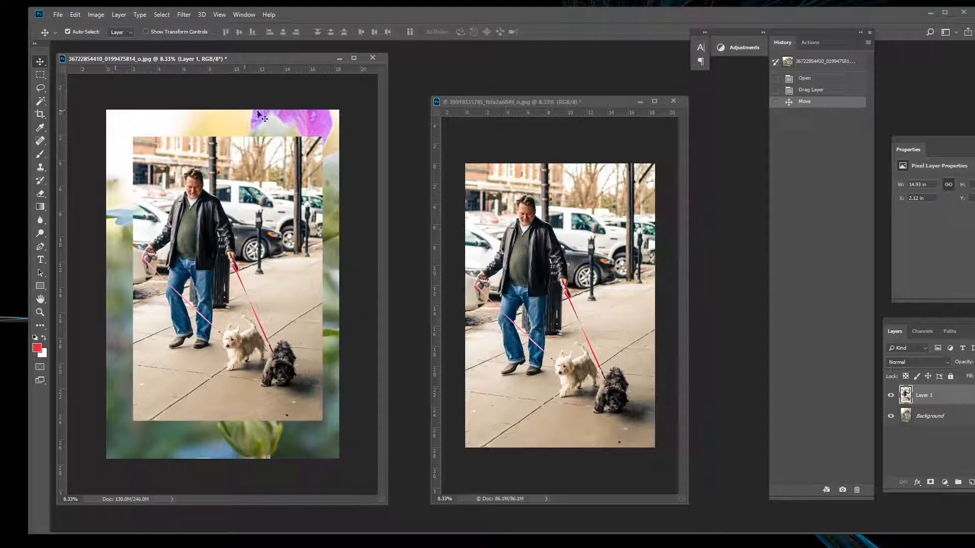